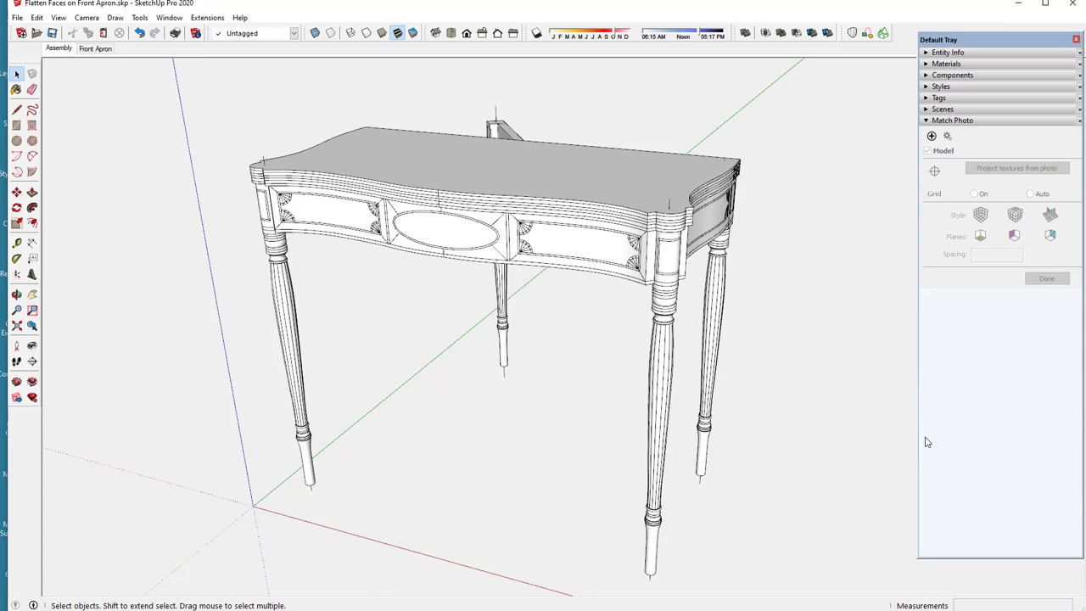
Examine the table model from the front and from the end with the swung-out leg.
key("o")
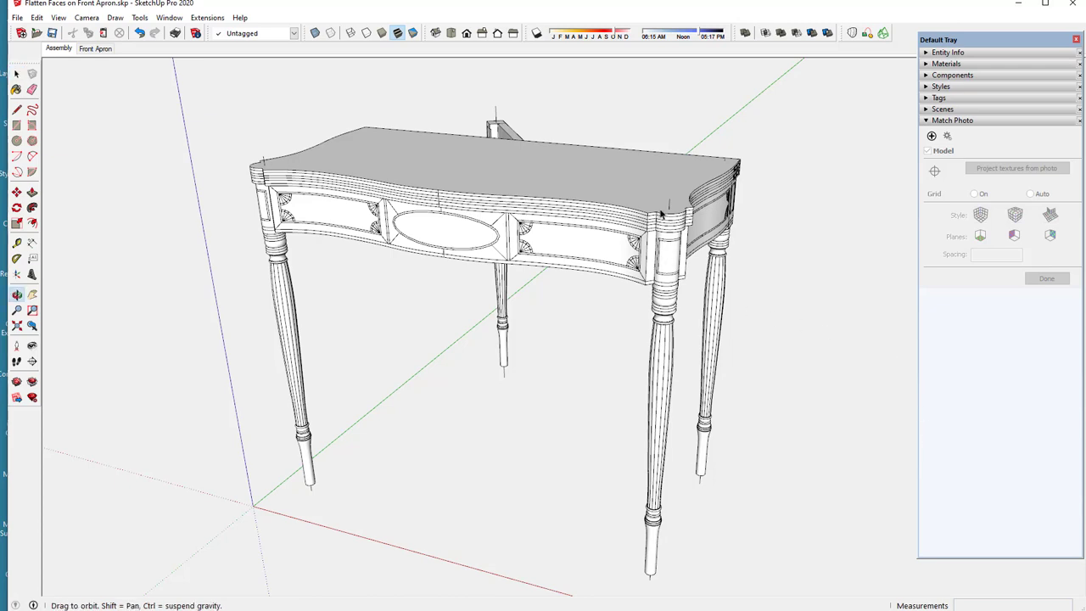
left_click_drag(660, 214, 182, 211)
key("space")
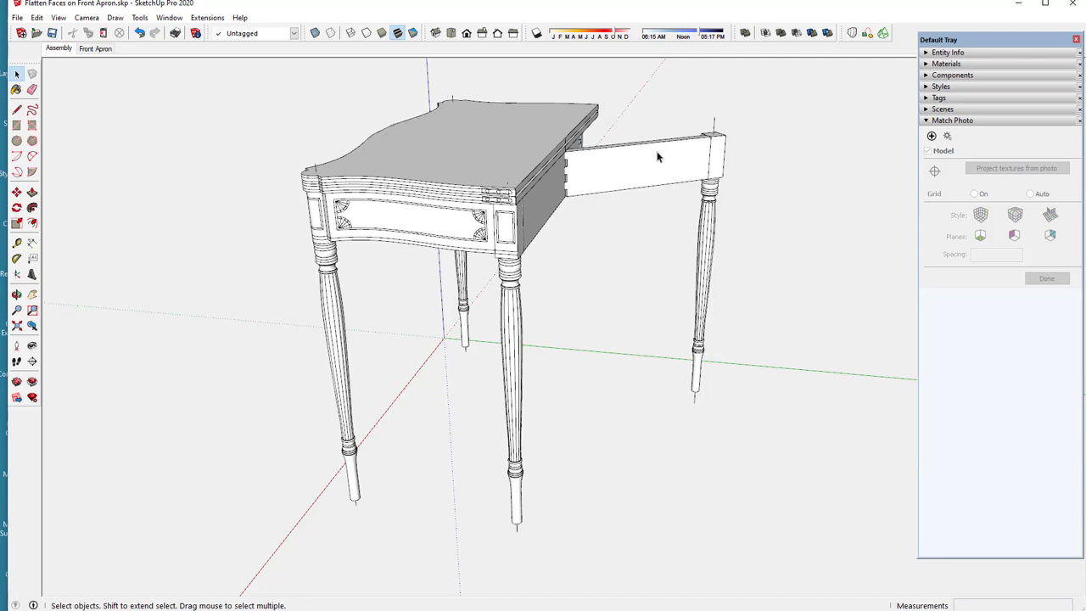
key("o")
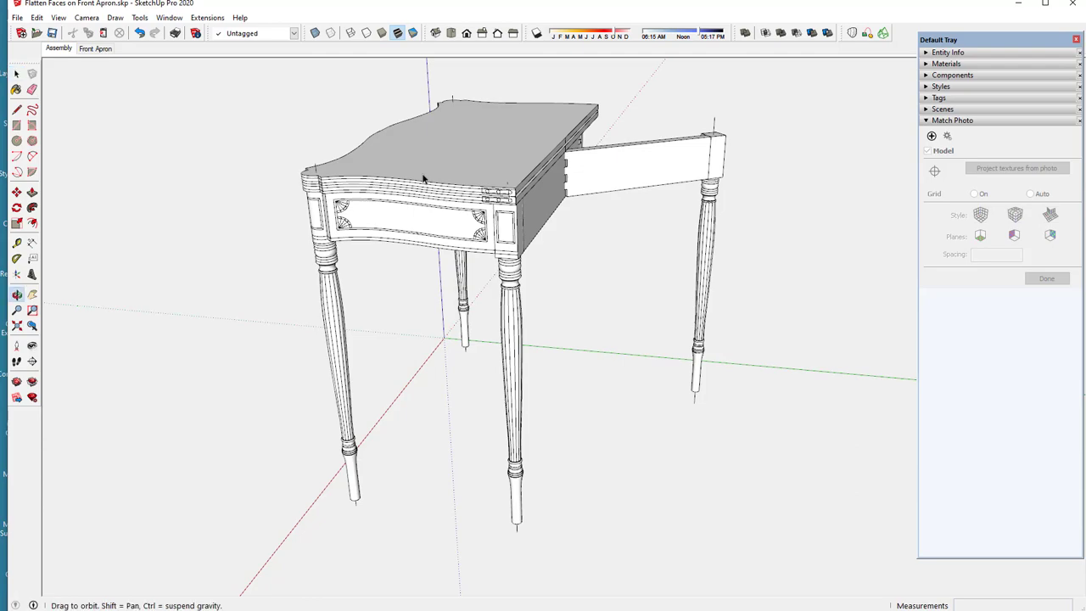
left_click_drag(424, 179, 614, 188)
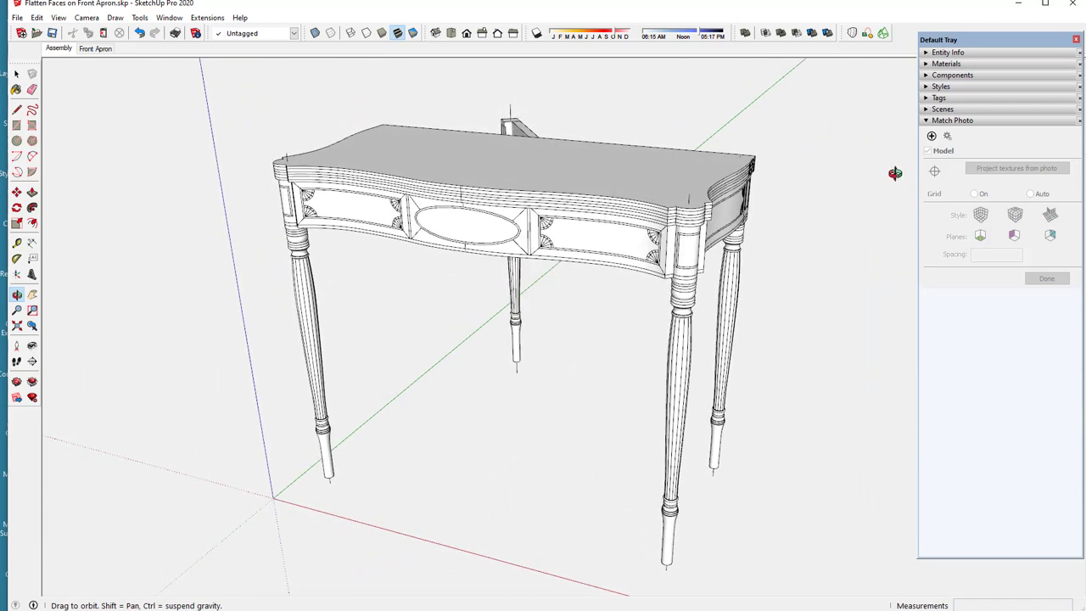
key("space")
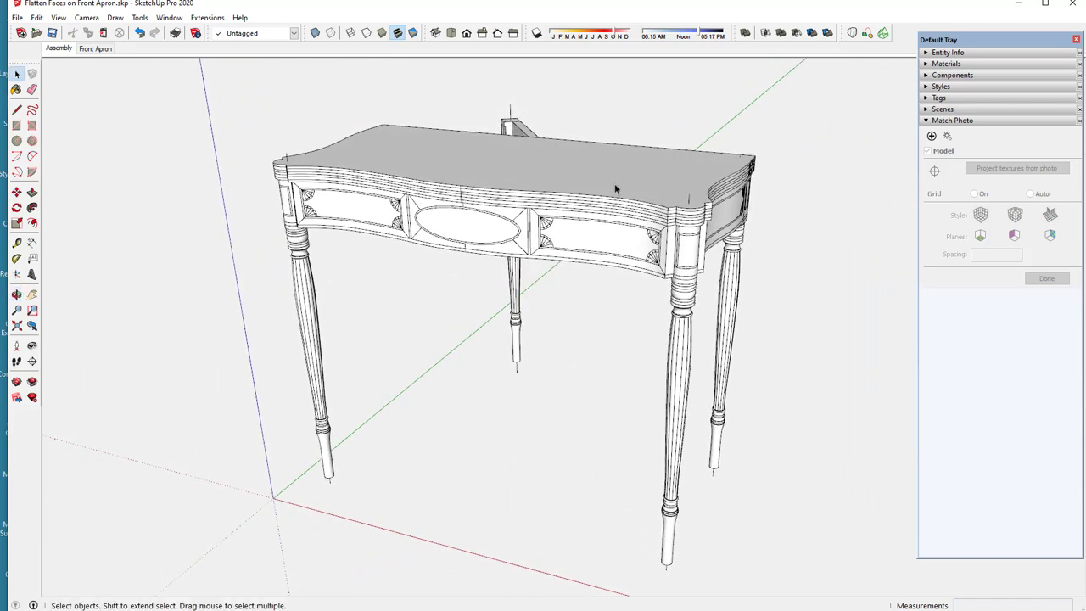
Open the table component, select the front apron inside it to identify it, and close the component again.
left_click(366, 218)
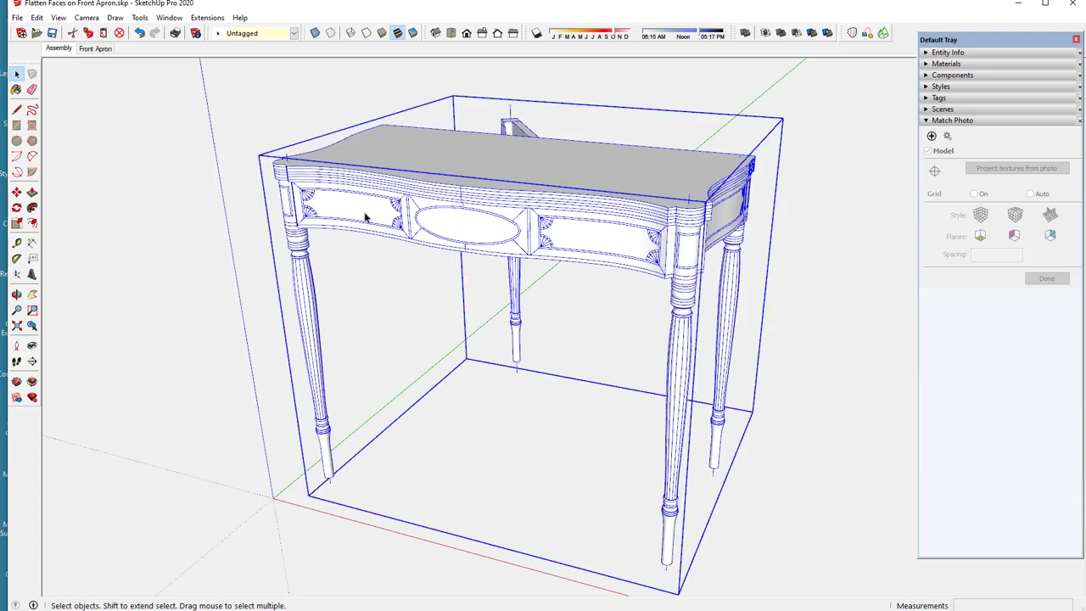
right_click(437, 222)
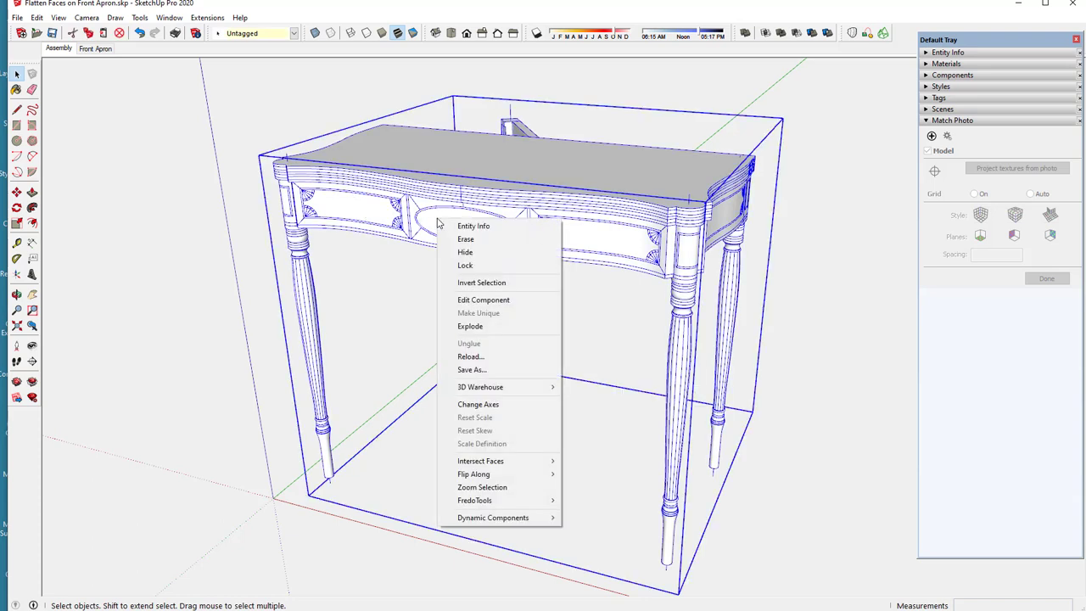
left_click(475, 300)
left_click(386, 226)
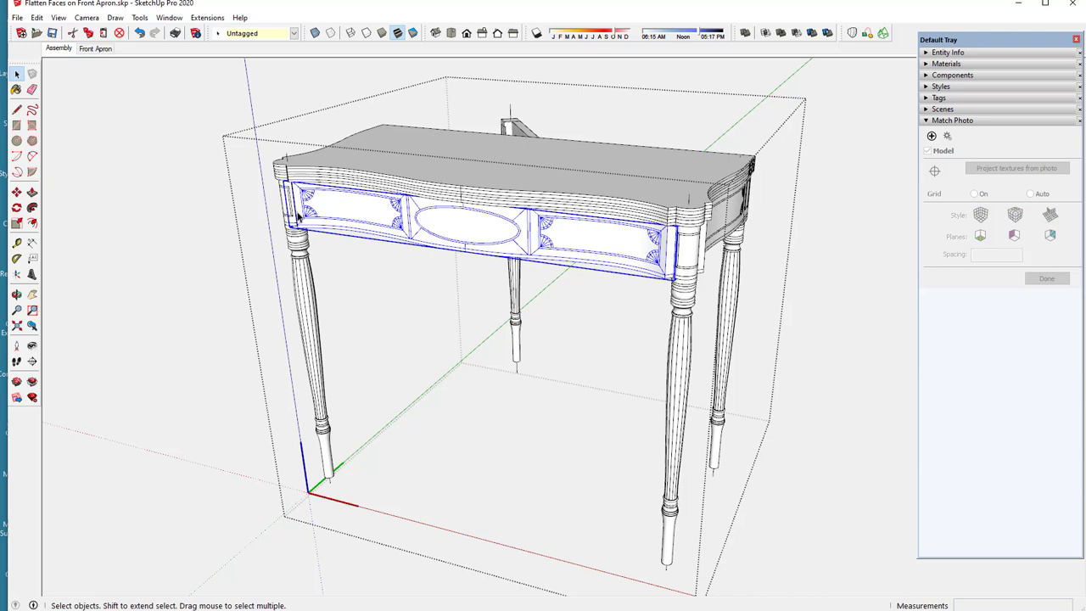
right_click(166, 173)
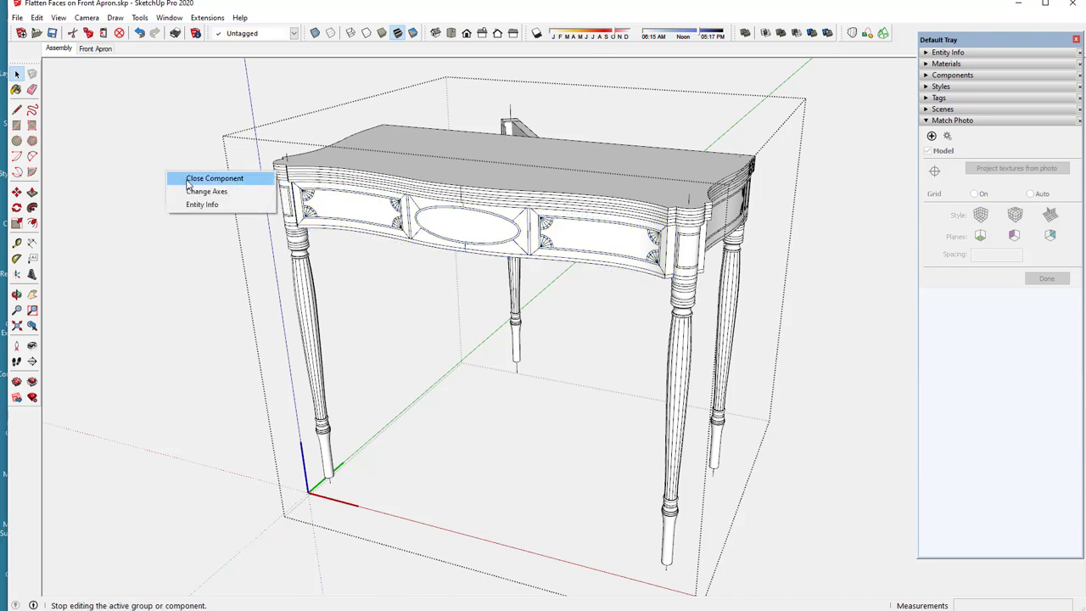
left_click(190, 179)
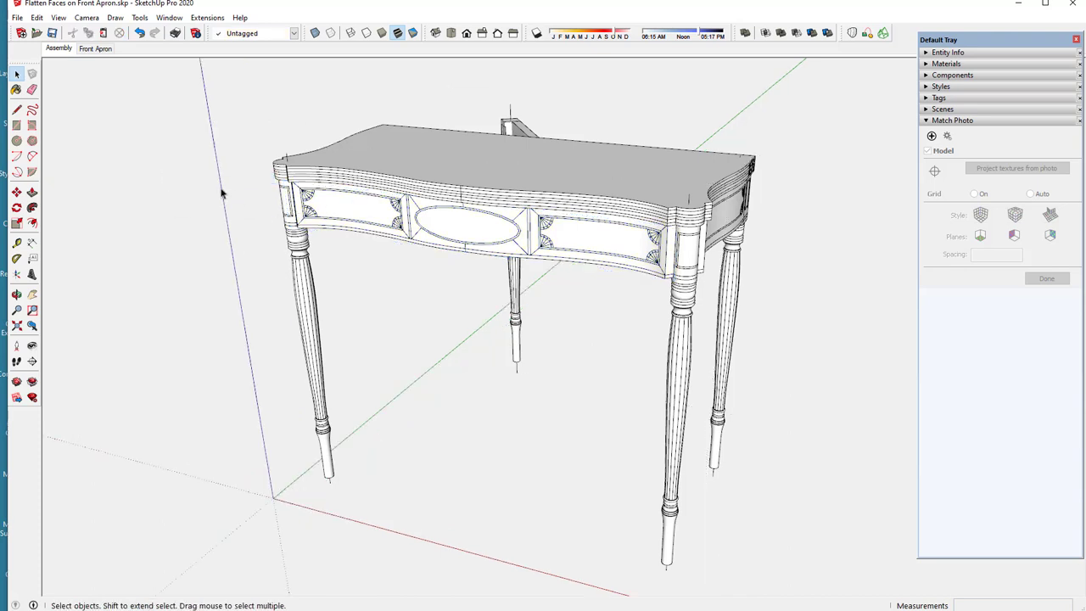
Switch to the Front Apron scene, open the apron component for editing, and select its central oval face.
left_click(101, 49)
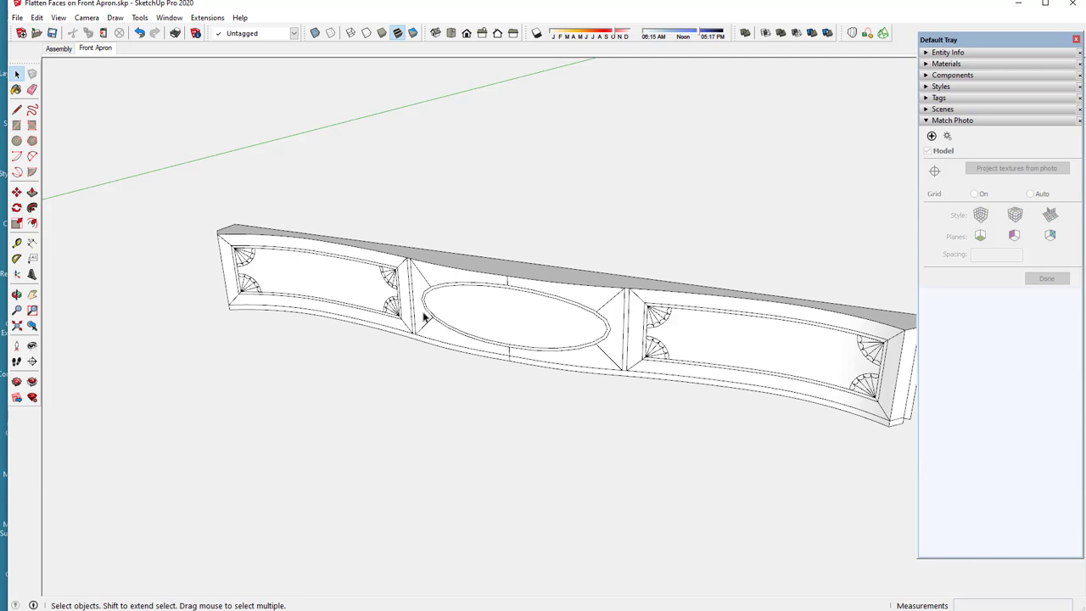
left_click(466, 316)
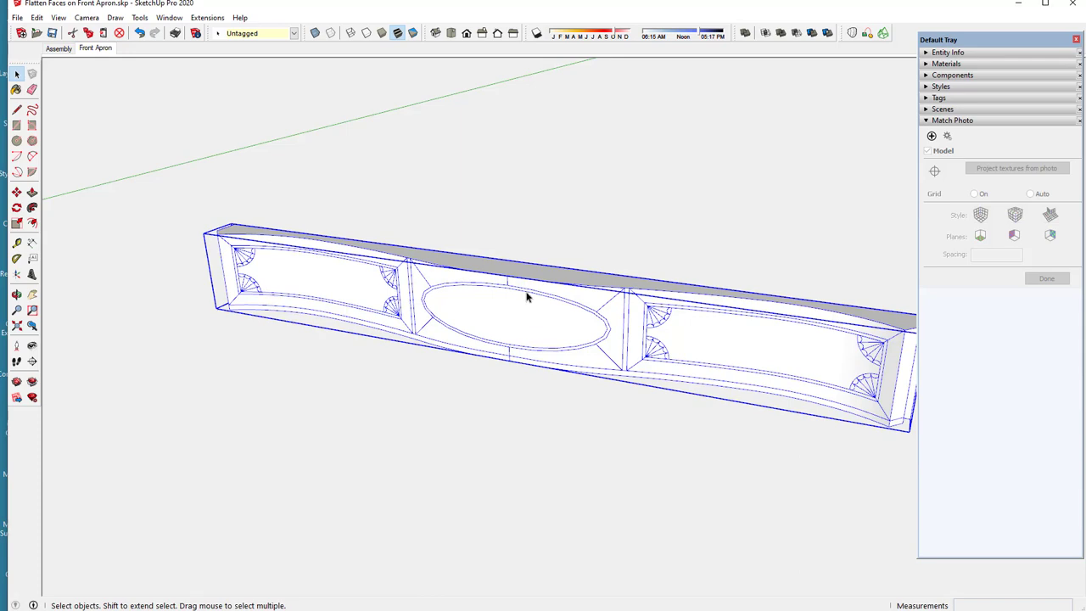
mouse_move(526, 294)
middle_mouse_down()
mouse_move(503, 330)
mouse_move(504, 383)
mouse_move(521, 412)
mouse_move(489, 442)
mouse_move(484, 416)
middle_mouse_up()
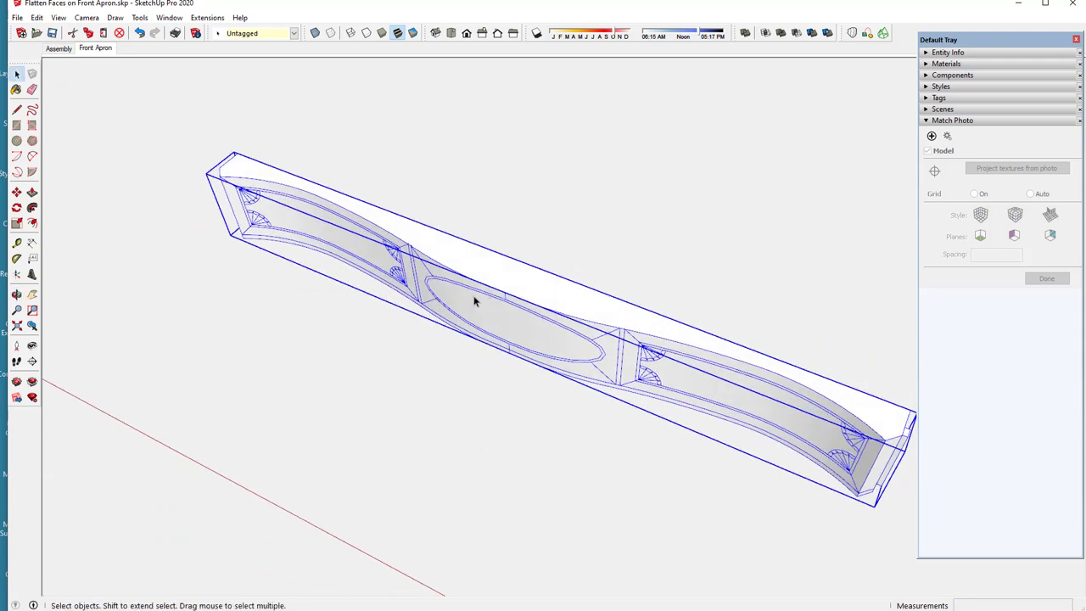
right_click(520, 331)
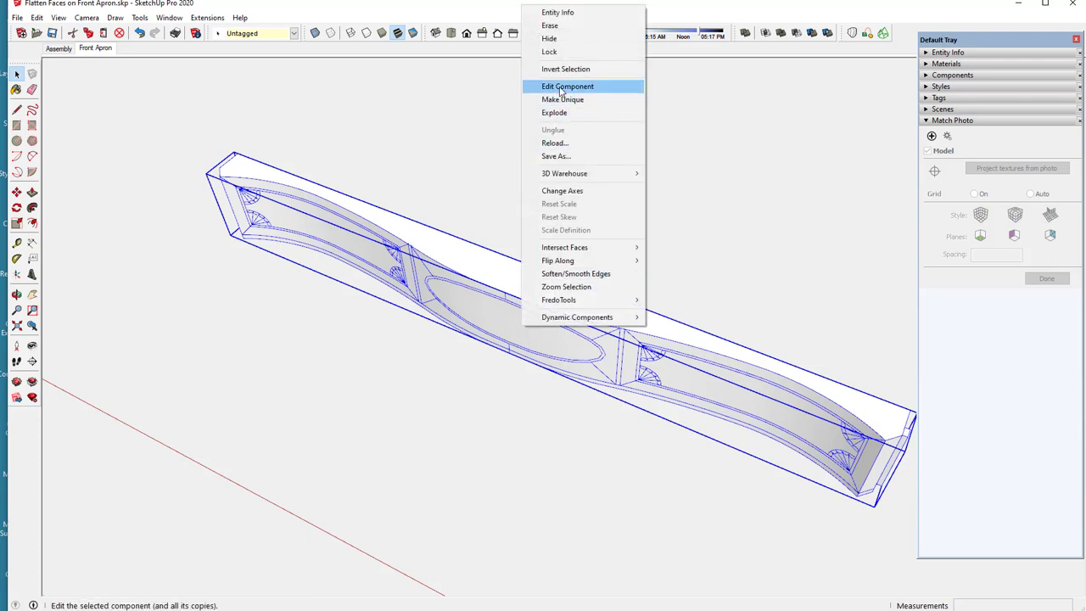
left_click(560, 88)
left_click(515, 325)
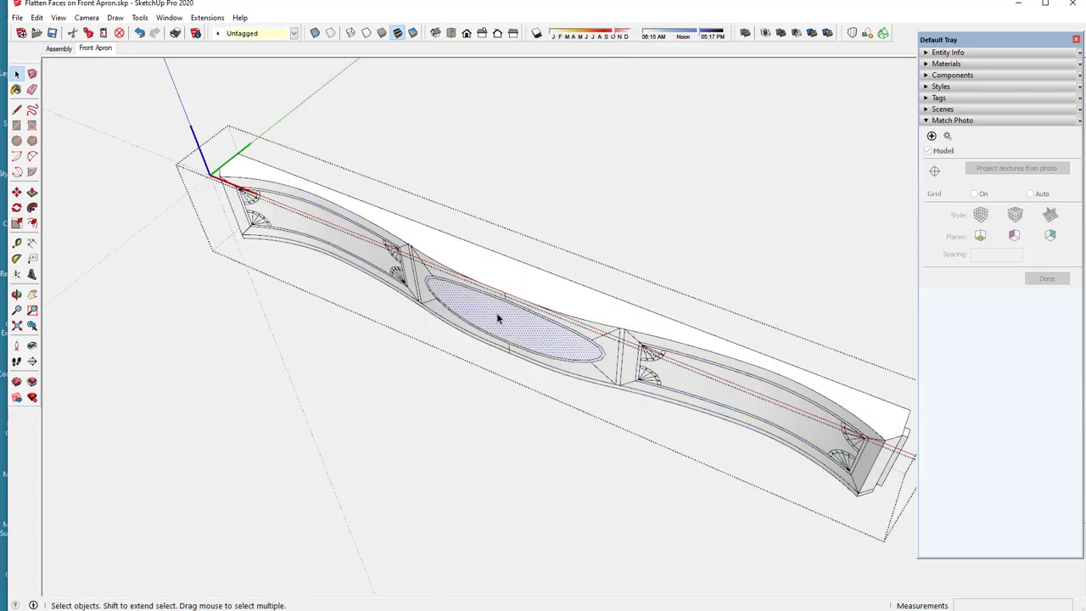
Select the apron's curved oval face together with its bounding edges and copy them.
mouse_move(498, 318)
middle_mouse_down()
mouse_move(472, 213)
mouse_move(412, 175)
mouse_move(429, 138)
mouse_move(325, 235)
mouse_move(257, 259)
mouse_move(206, 312)
mouse_move(424, 291)
mouse_move(512, 262)
mouse_move(528, 235)
mouse_move(490, 314)
middle_mouse_up()
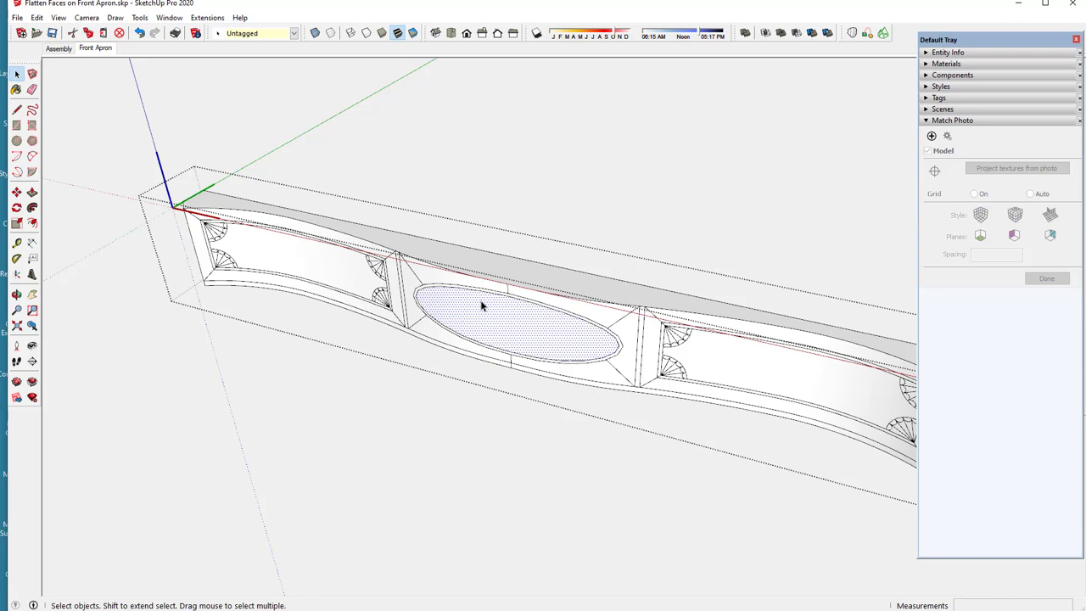
middle_click_drag(449, 319, 509, 254)
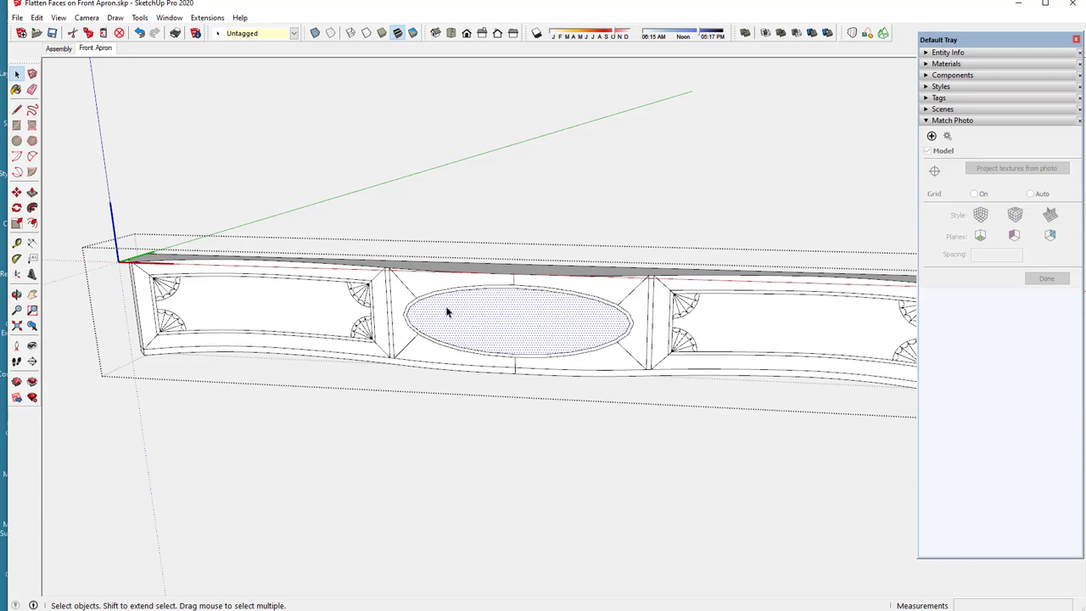
scroll(447, 312, "down", 1)
middle_click_drag(509, 308, 416, 337)
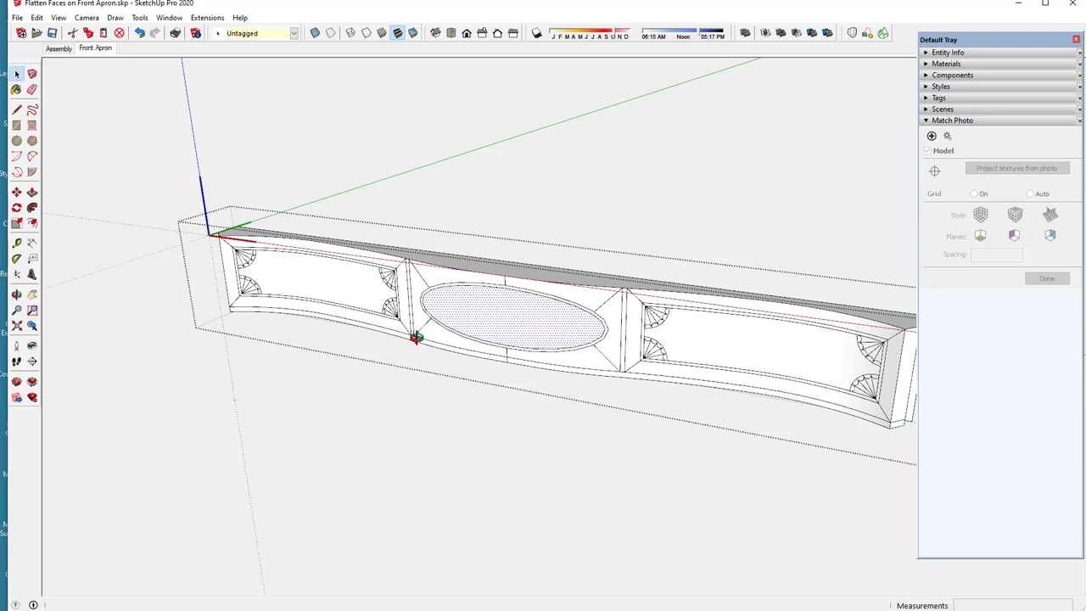
double_click(518, 314)
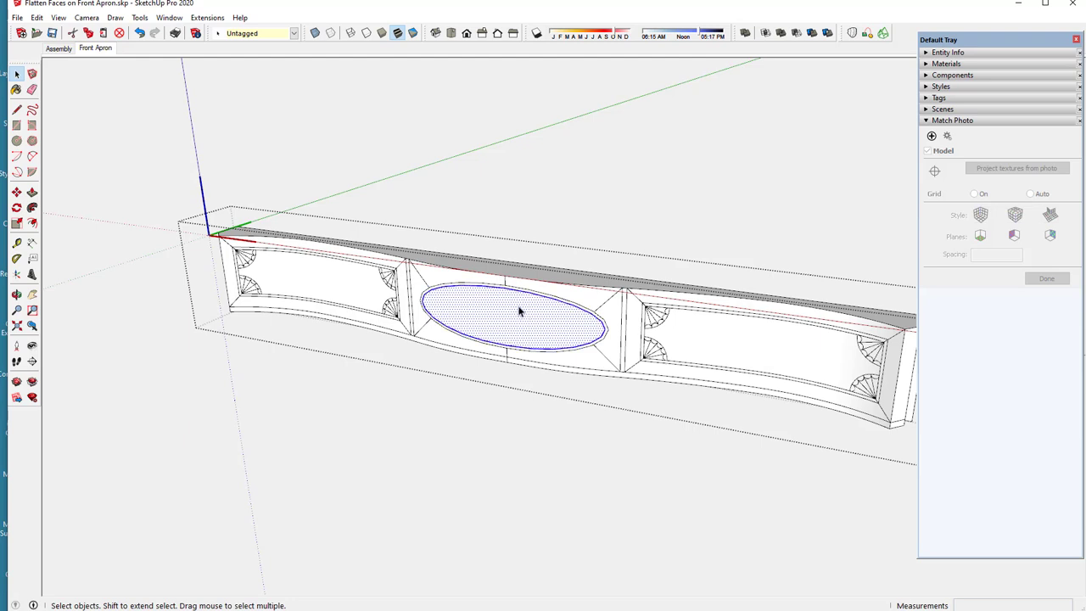
scroll(518, 314, "up", 2)
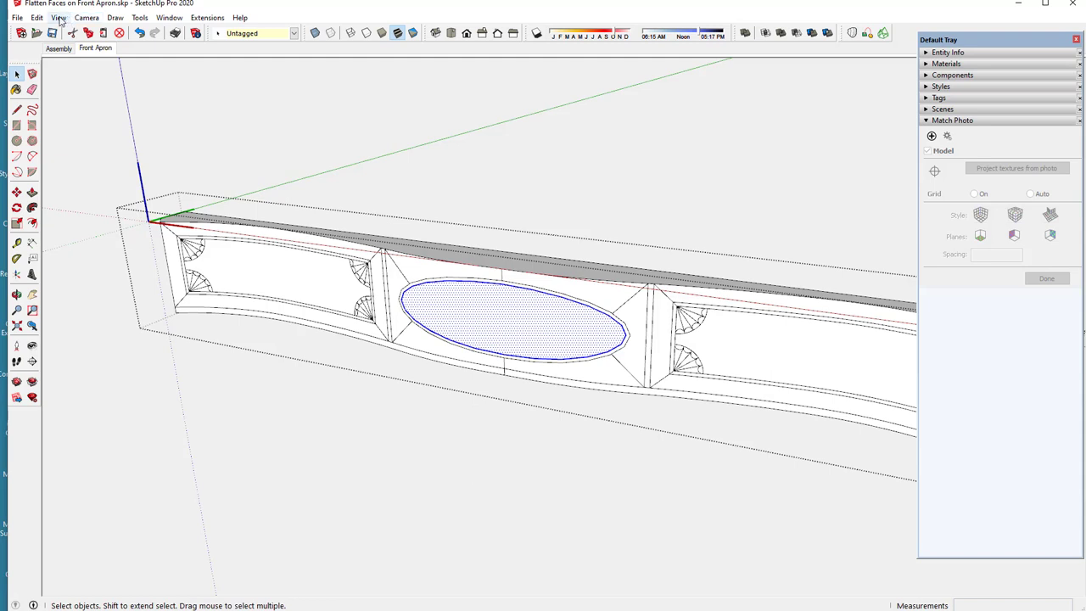
left_click(37, 17)
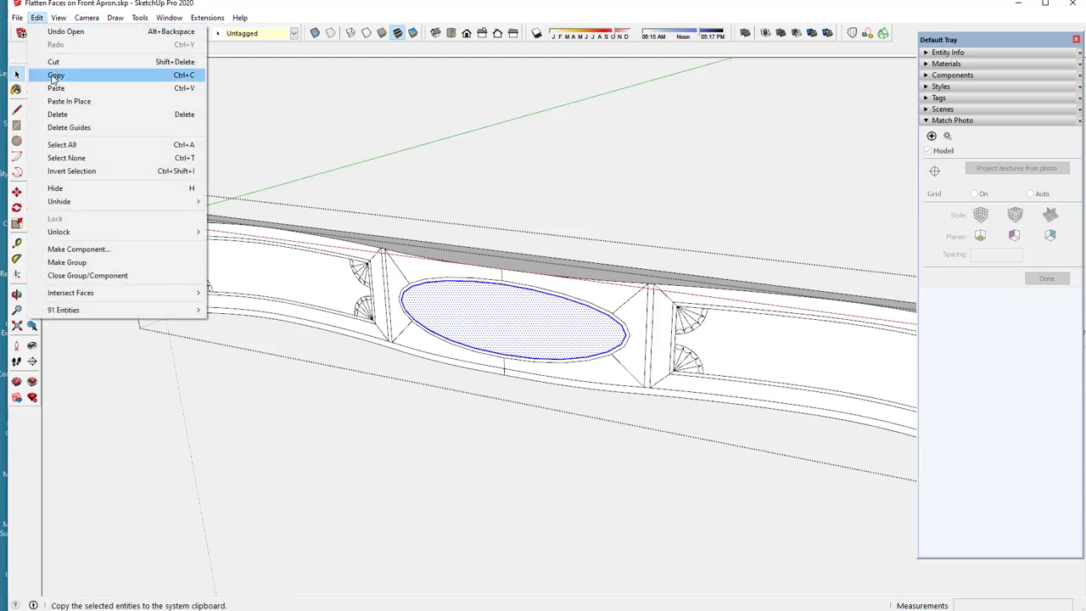
left_click(54, 75)
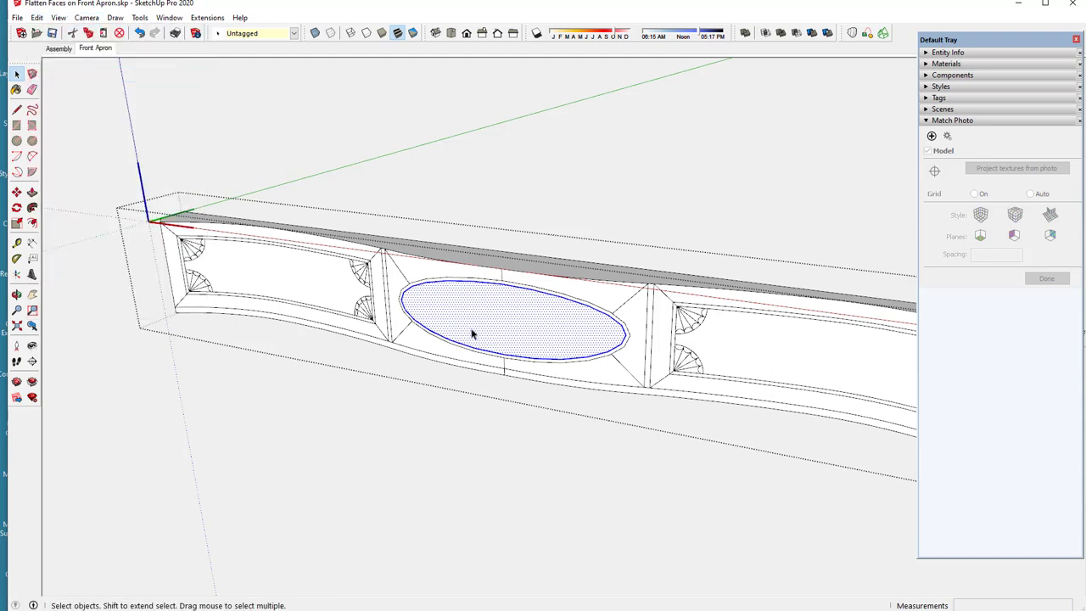
Close the apron component and paste the copied oval face into the model just above the apron's centre.
right_click(458, 416)
left_click(472, 420)
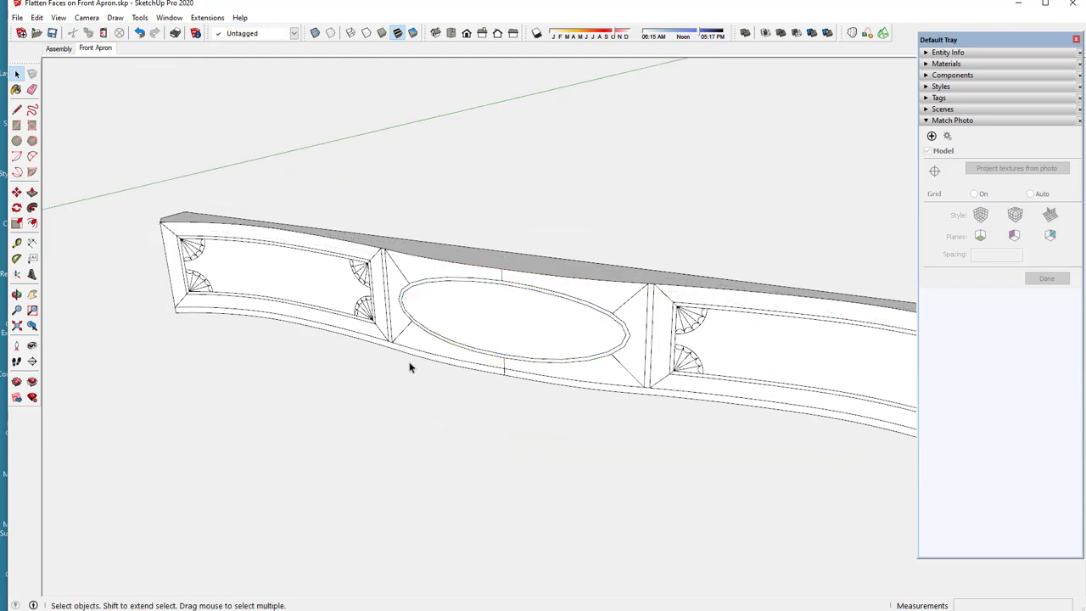
left_click(36, 17)
left_click(55, 88)
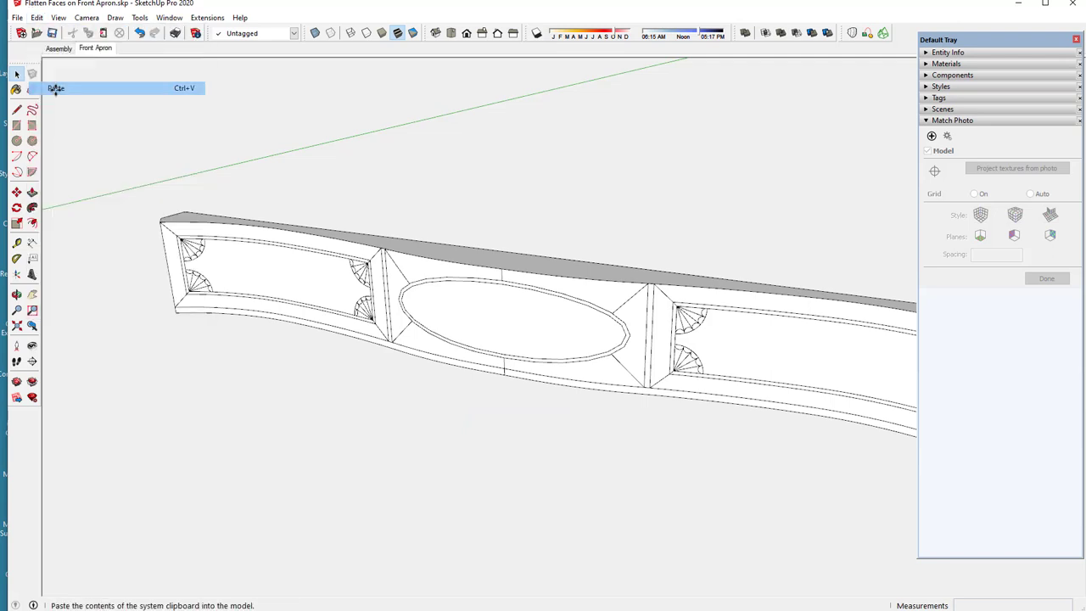
left_click(504, 251)
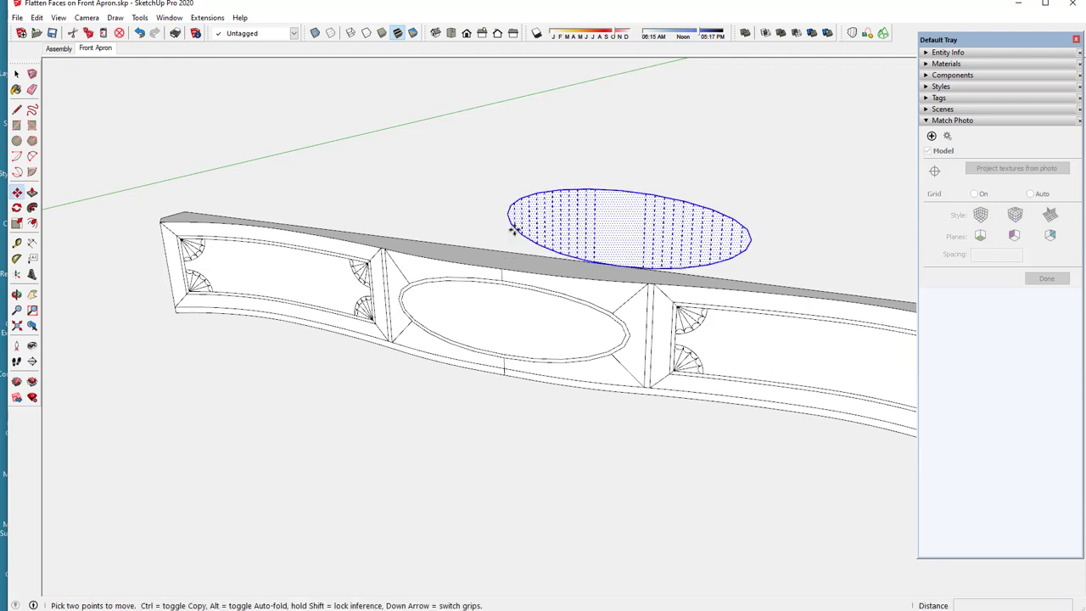
Move the pasted oval face up about 13/16 inch and back along the green axis, clear of the apron.
left_click(631, 220)
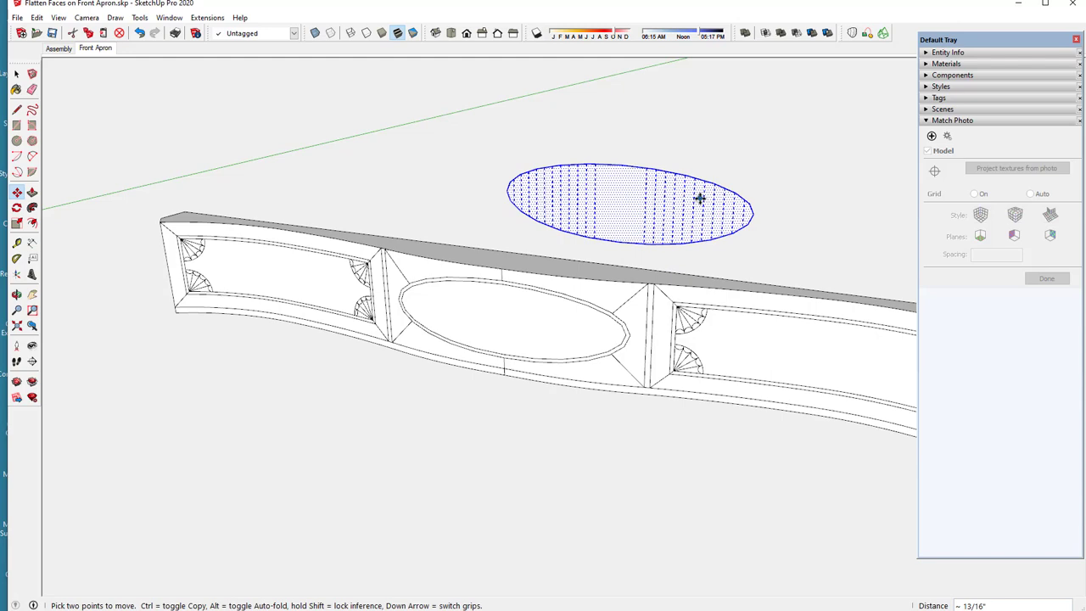
middle_click_drag(701, 198, 415, 308)
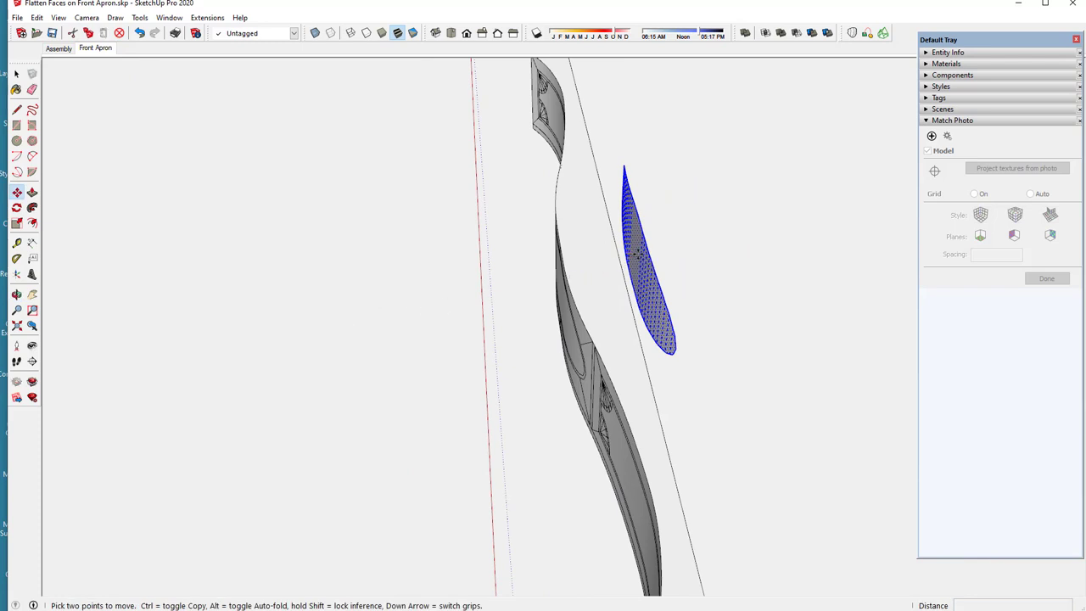
left_click(629, 253)
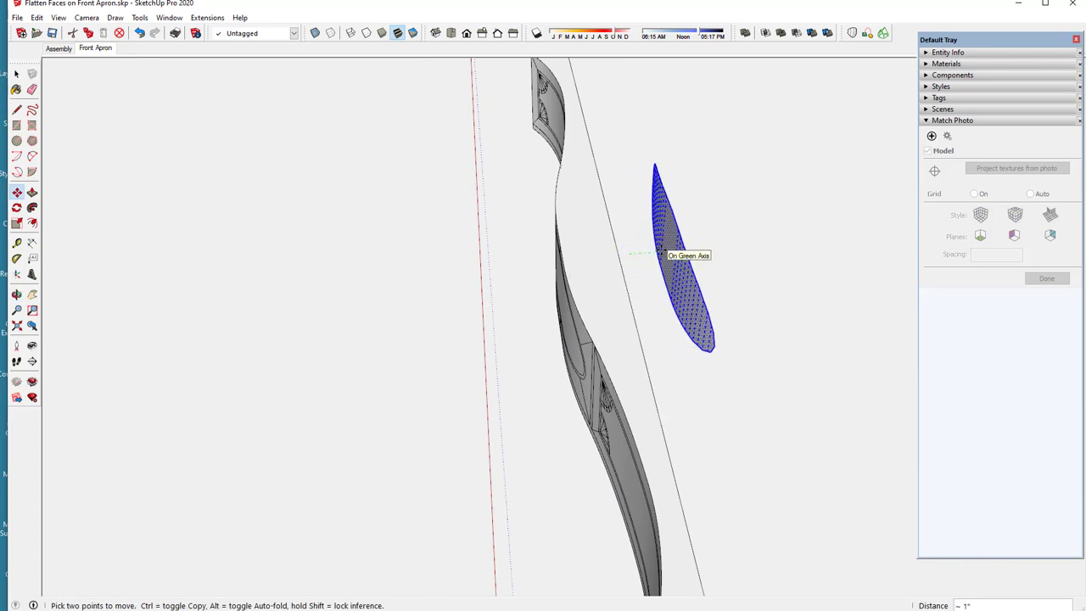
mouse_move(673, 252)
middle_mouse_down()
mouse_move(602, 254)
mouse_move(931, 246)
middle_mouse_up()
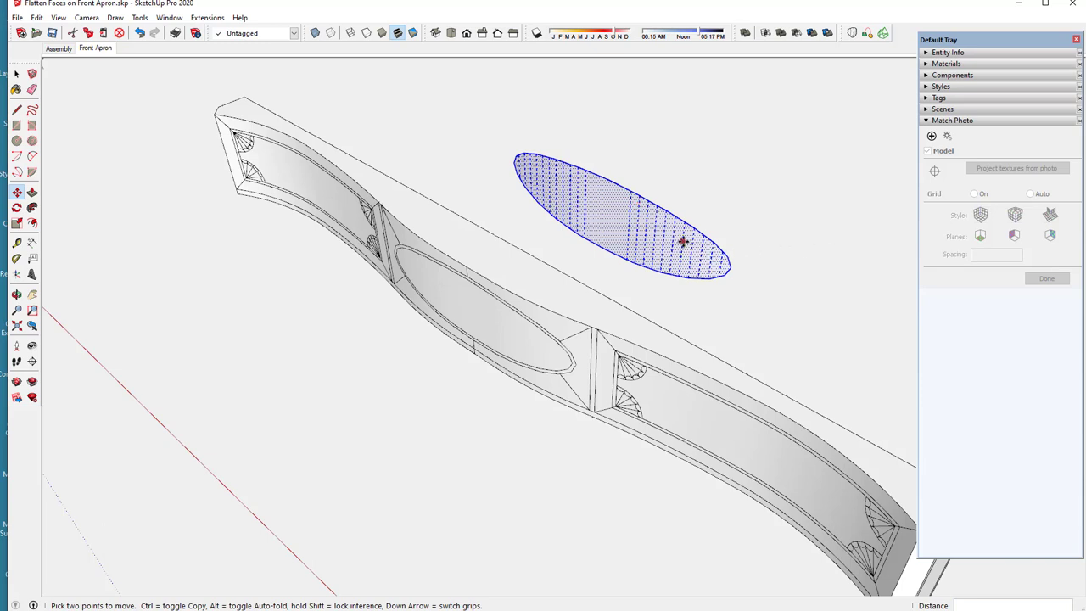
scroll(683, 240, "up", 1)
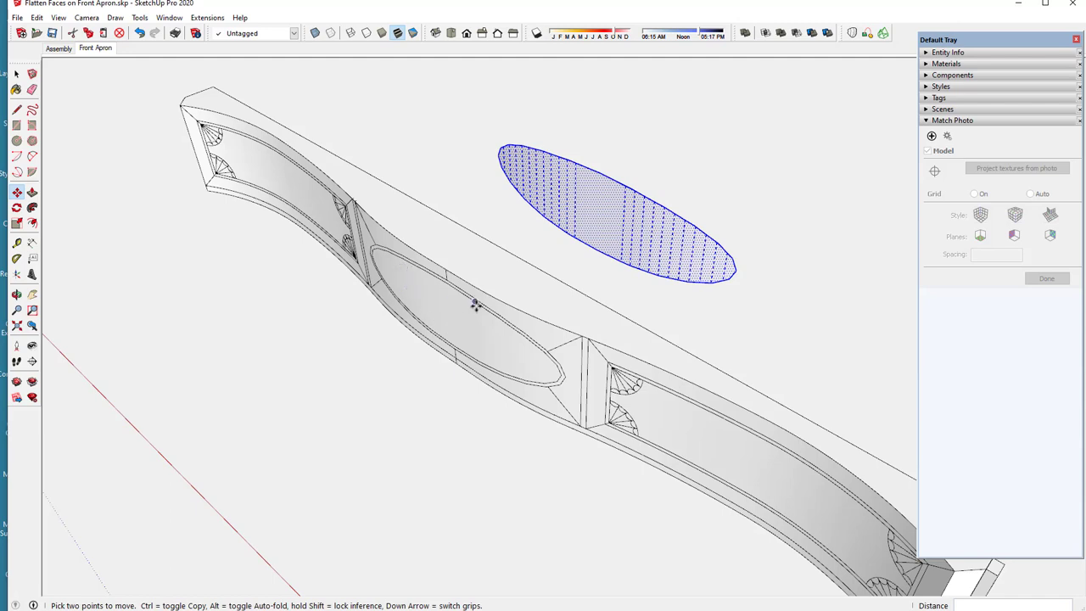
middle_click_drag(473, 301, 489, 235)
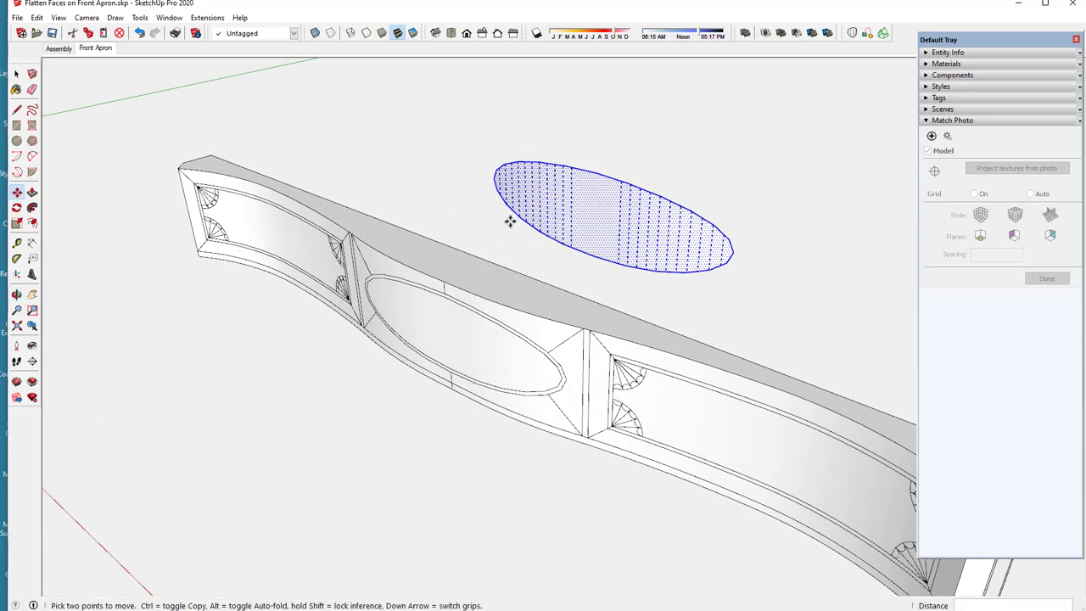
middle_click_drag(528, 189, 543, 155)
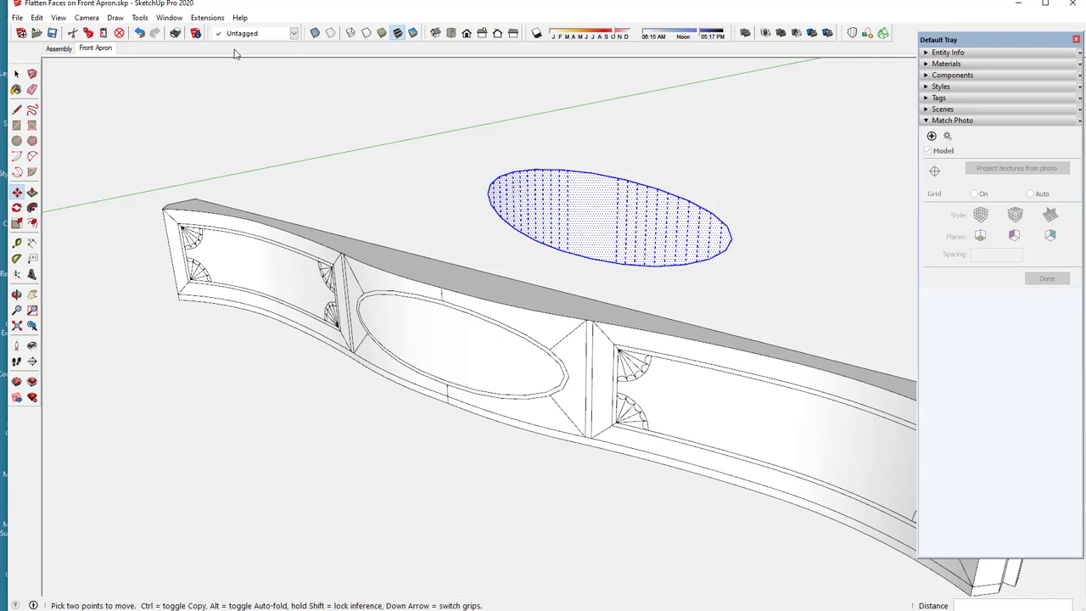
Run Unwrap and Flatten on the pasted oval face, accepting the non-coplanar faces warning and the closing message.
left_click(140, 18)
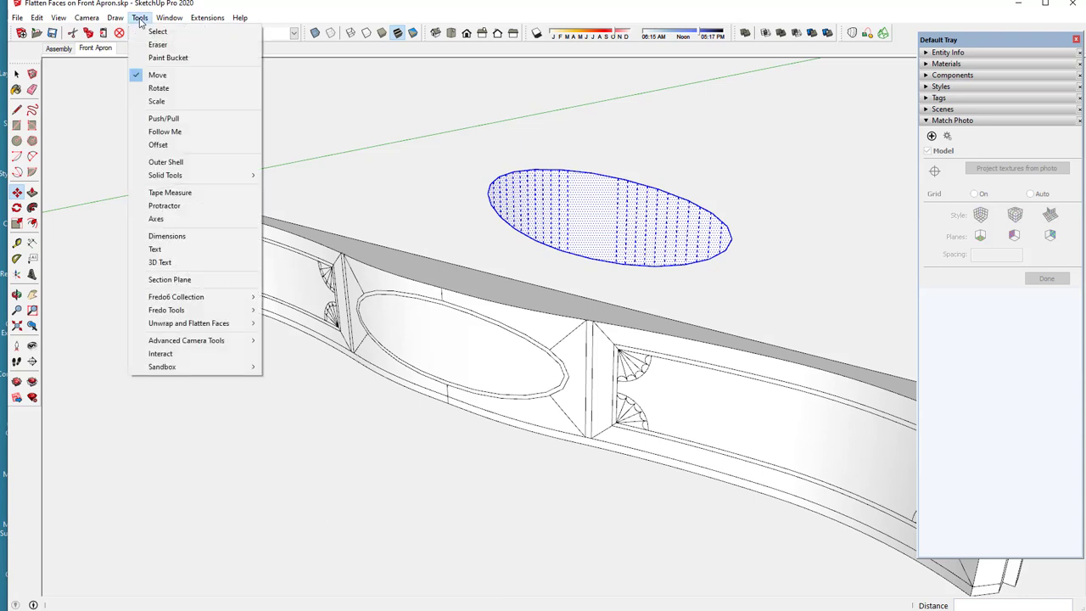
mouse_move(183, 326)
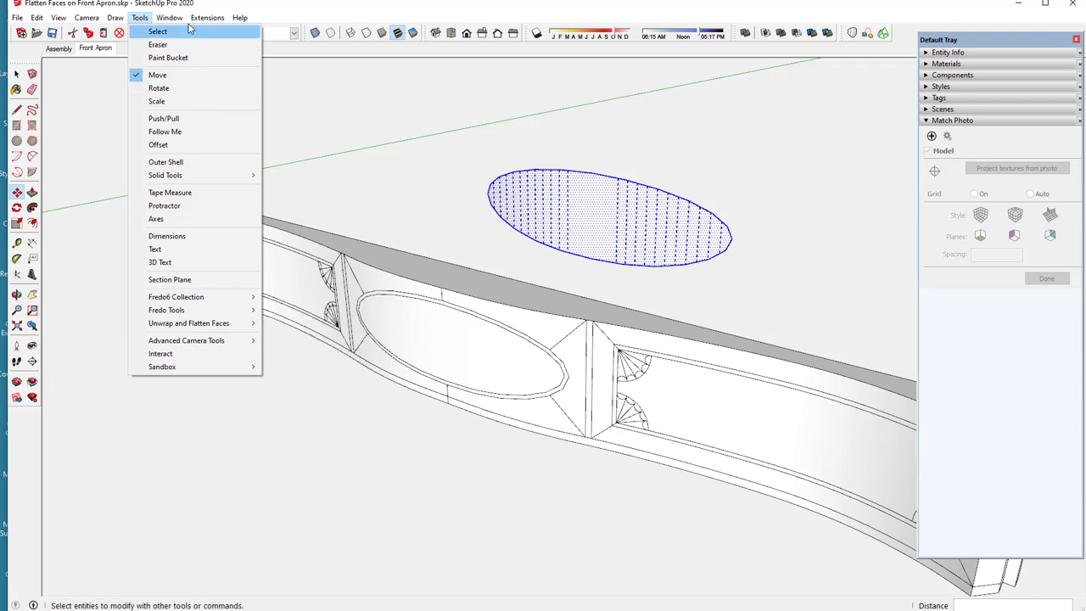
mouse_move(197, 21)
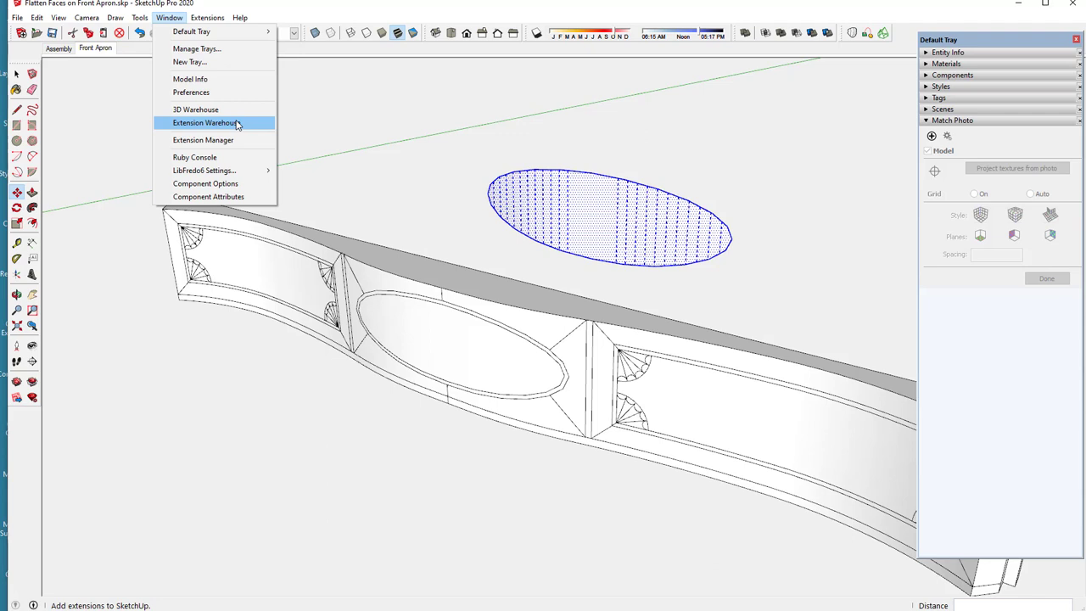
mouse_move(141, 24)
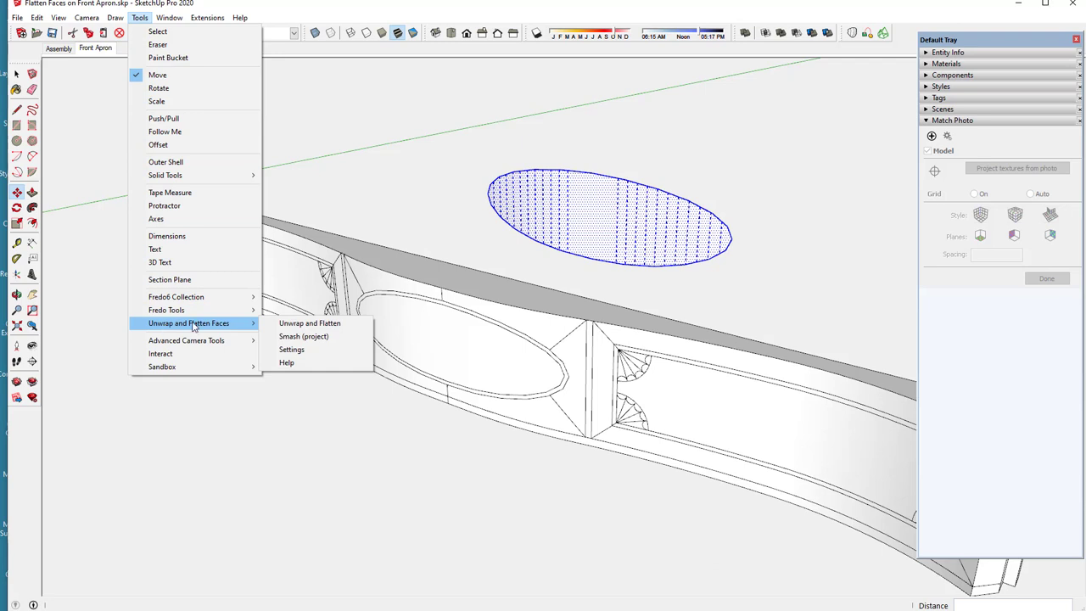
left_click(308, 325)
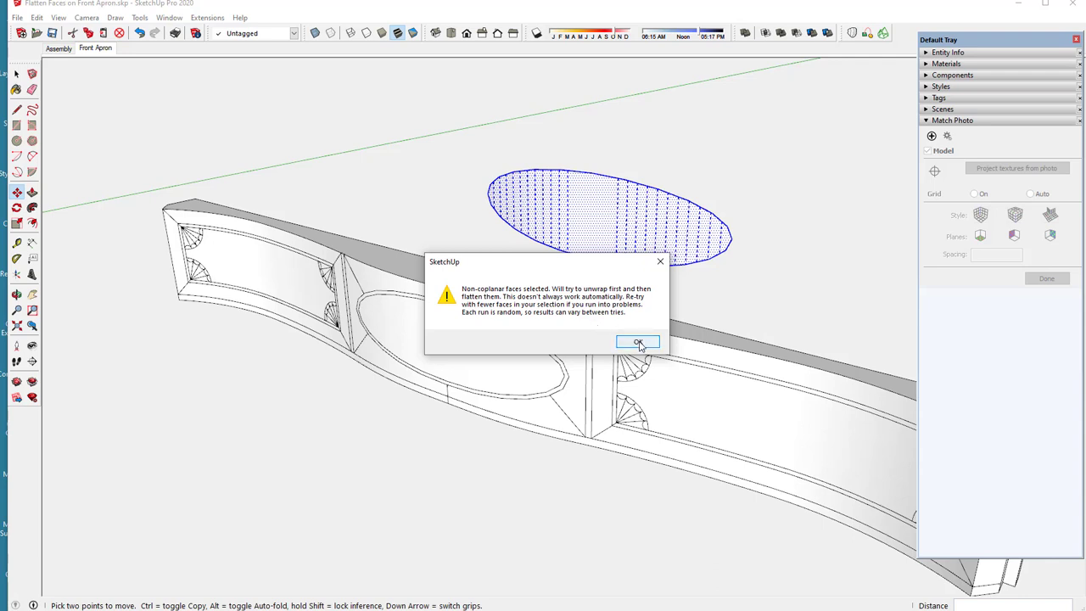
left_click(638, 343)
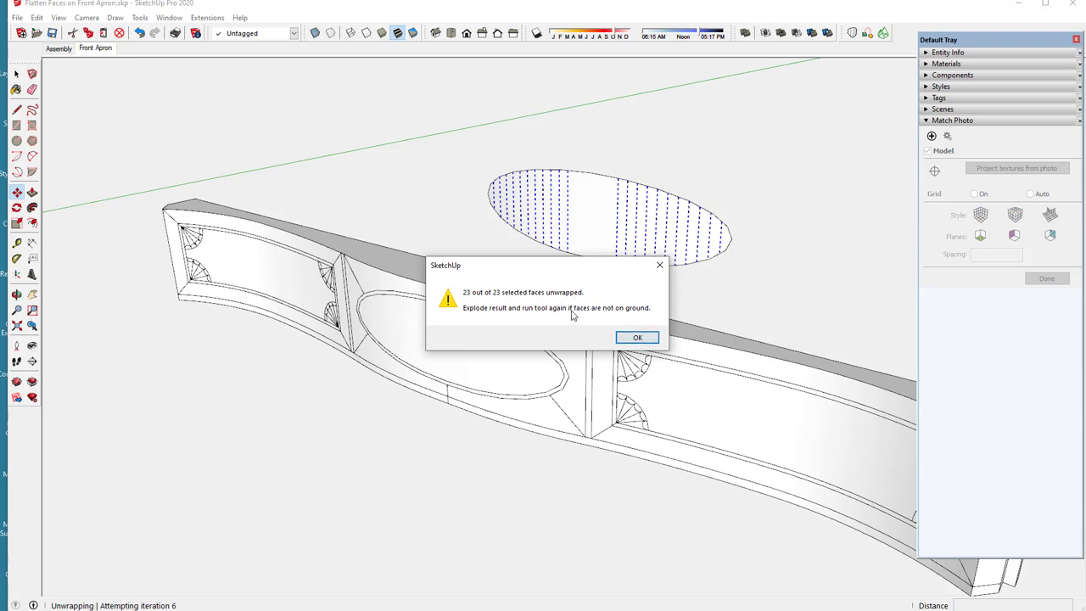
left_click(638, 338)
Examine the flattened oval on the ground plane below the apron and compare it with the curved copy.
key("o")
left_click_drag(459, 271, 485, 306)
key("m")
scroll(478, 277, "down", 8)
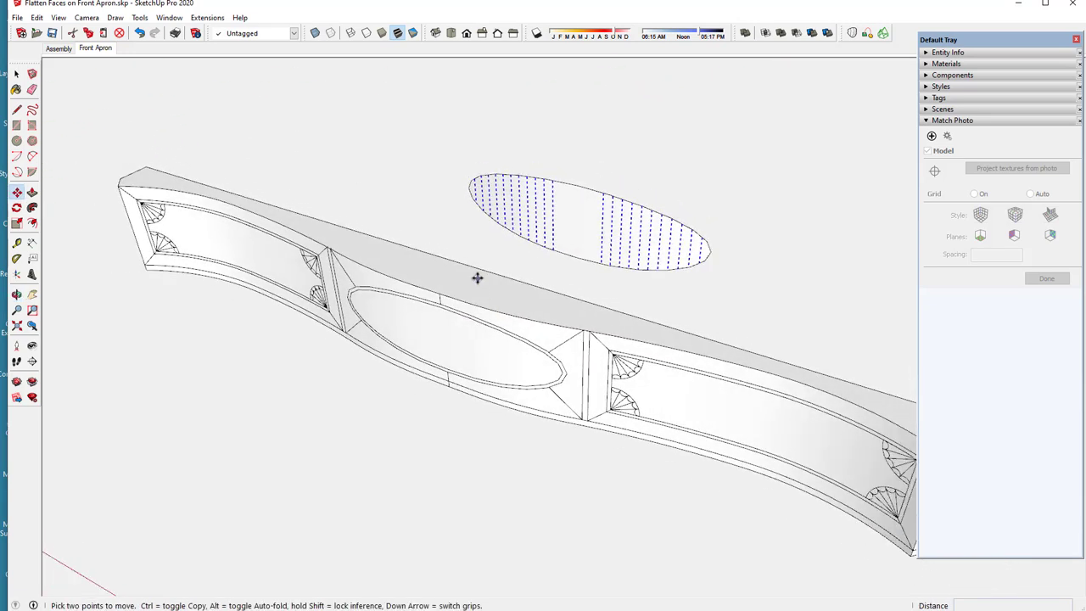
scroll(476, 274, "down", 3)
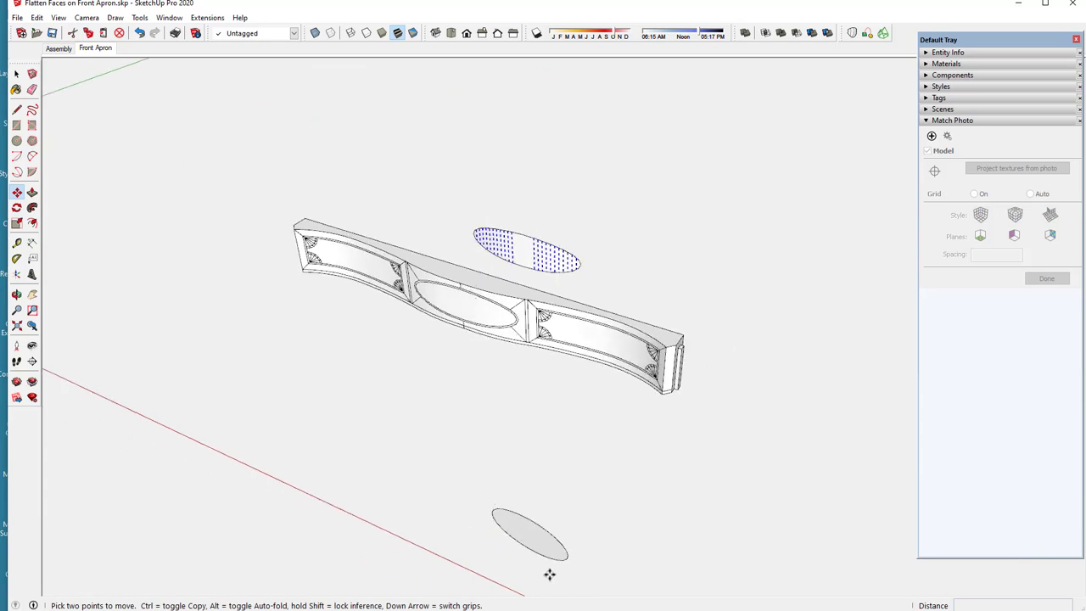
scroll(570, 575, "up", 2)
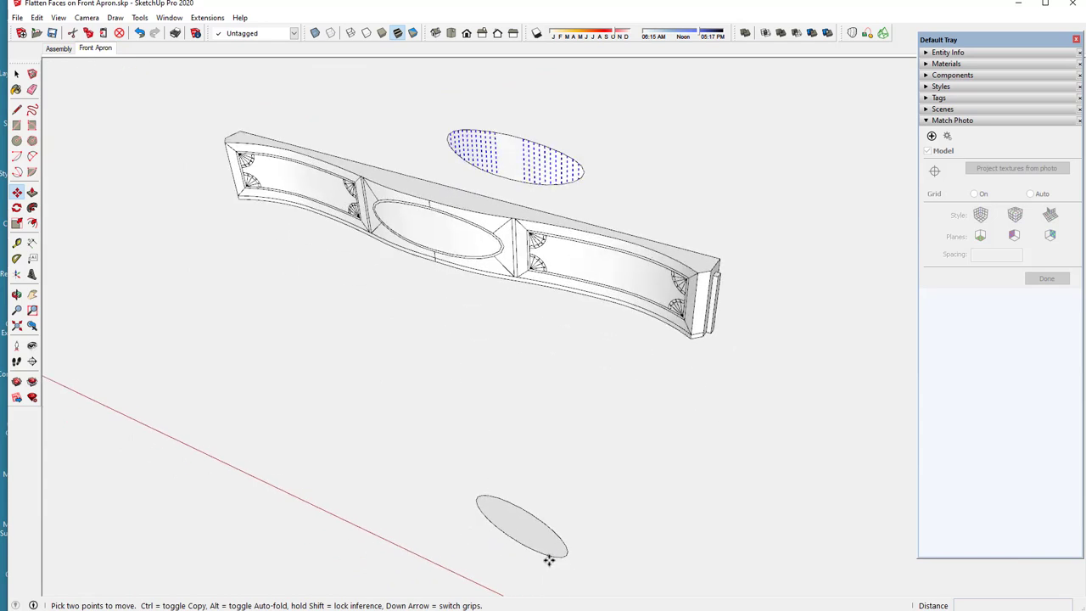
scroll(553, 559, "up", 2)
scroll(453, 424, "down", 3)
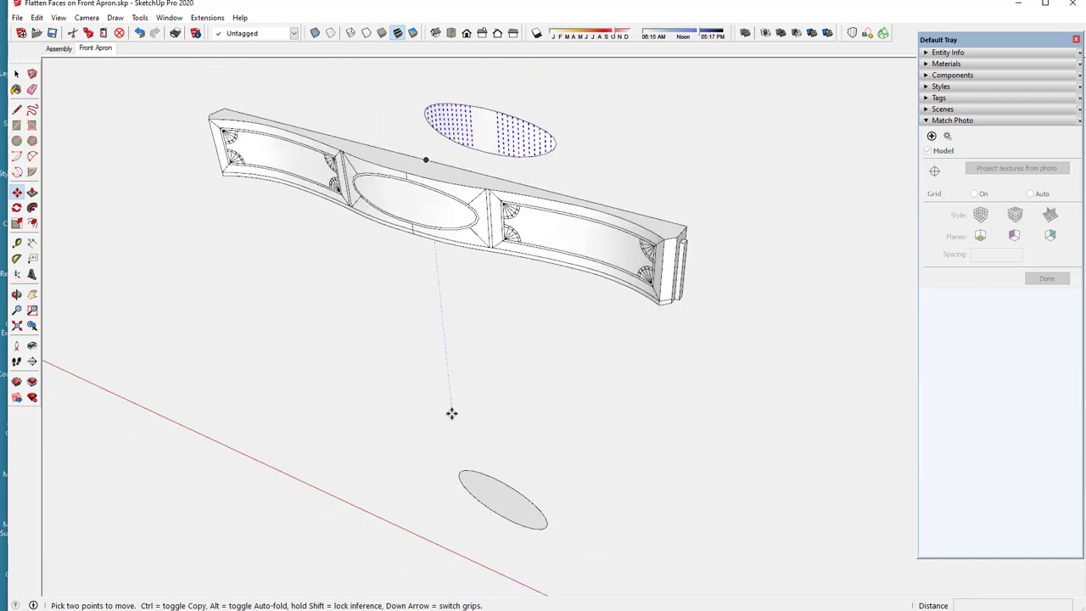
scroll(522, 519, "up", 1)
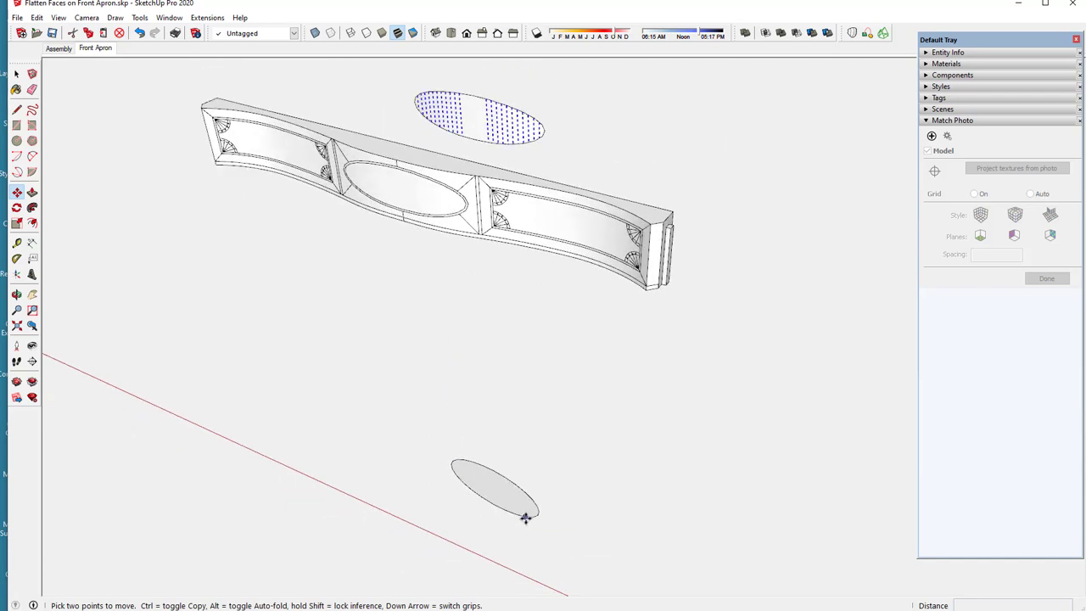
scroll(526, 519, "up", 3)
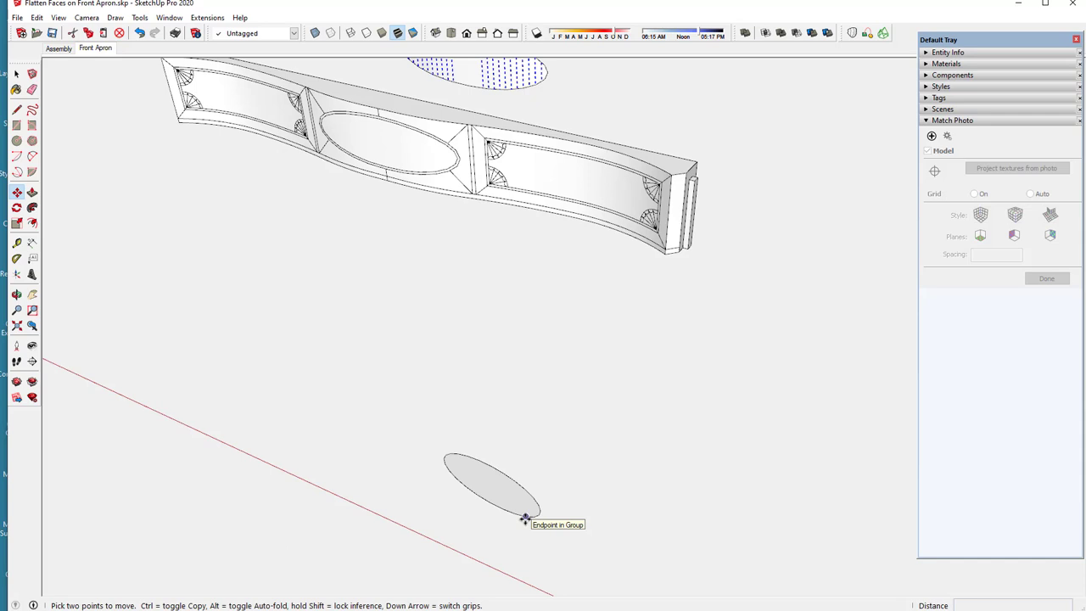
scroll(525, 519, "up", 2)
mouse_move(491, 495)
middle_mouse_down()
mouse_move(492, 354)
mouse_move(572, 207)
mouse_move(590, 240)
mouse_move(562, 357)
mouse_move(567, 509)
middle_mouse_up()
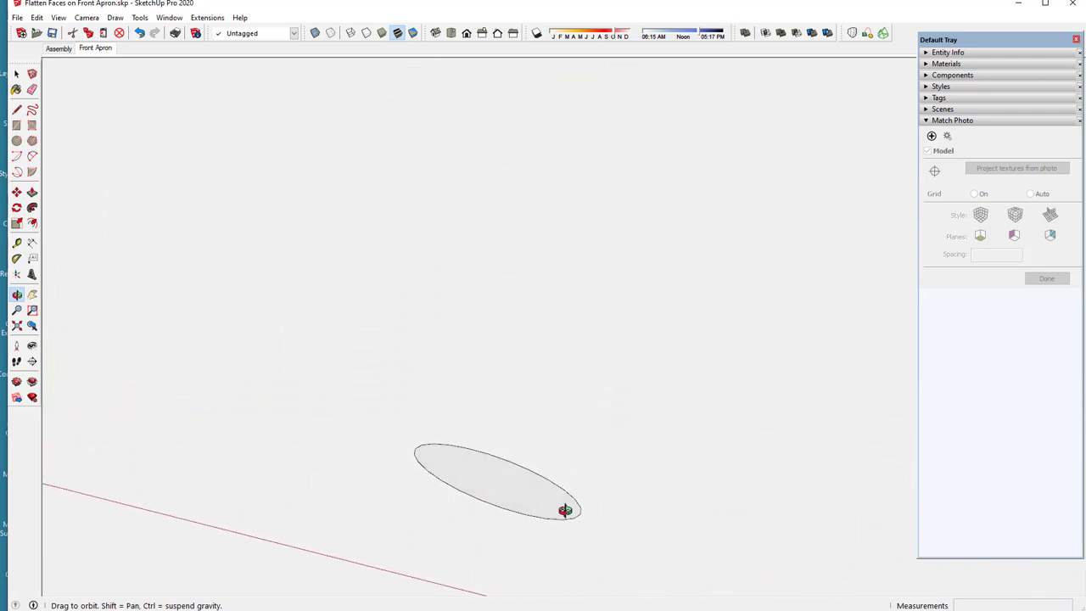
key("m")
scroll(509, 496, "down", 4)
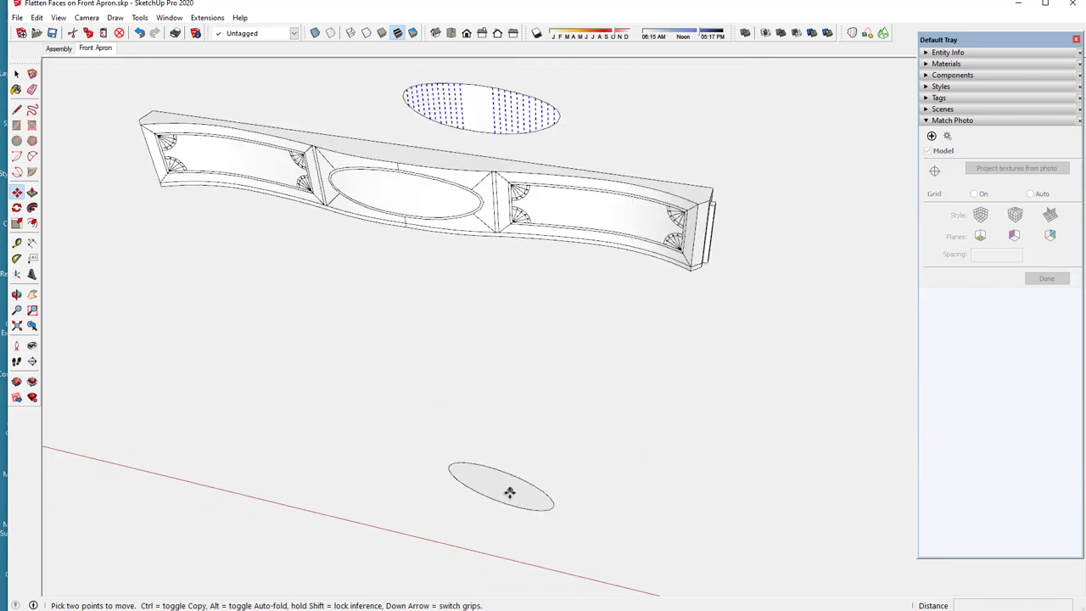
scroll(366, 196, "up", 1)
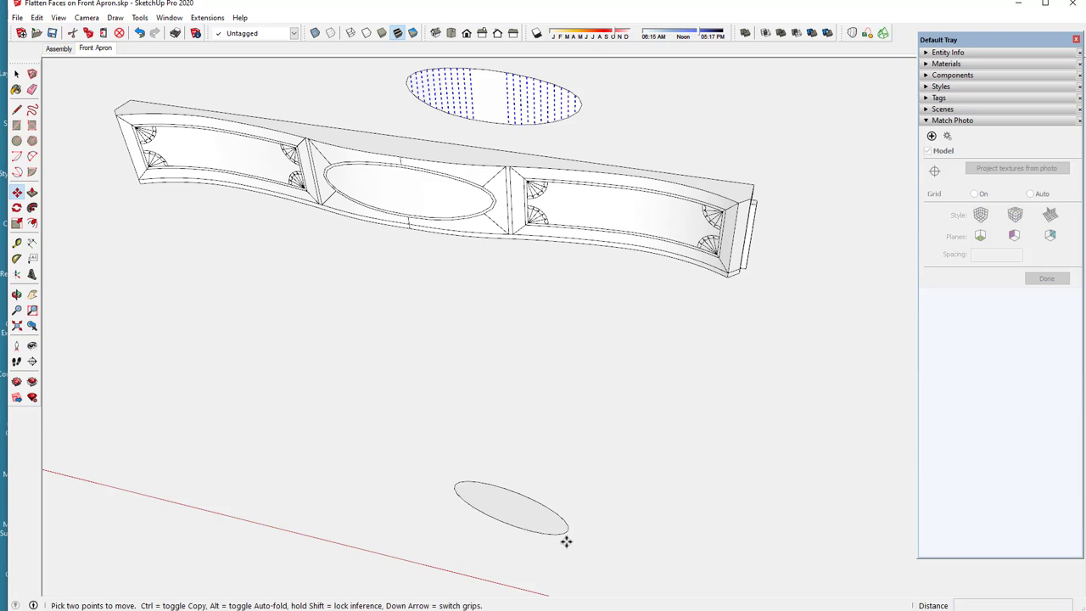
scroll(564, 539, "up", 3)
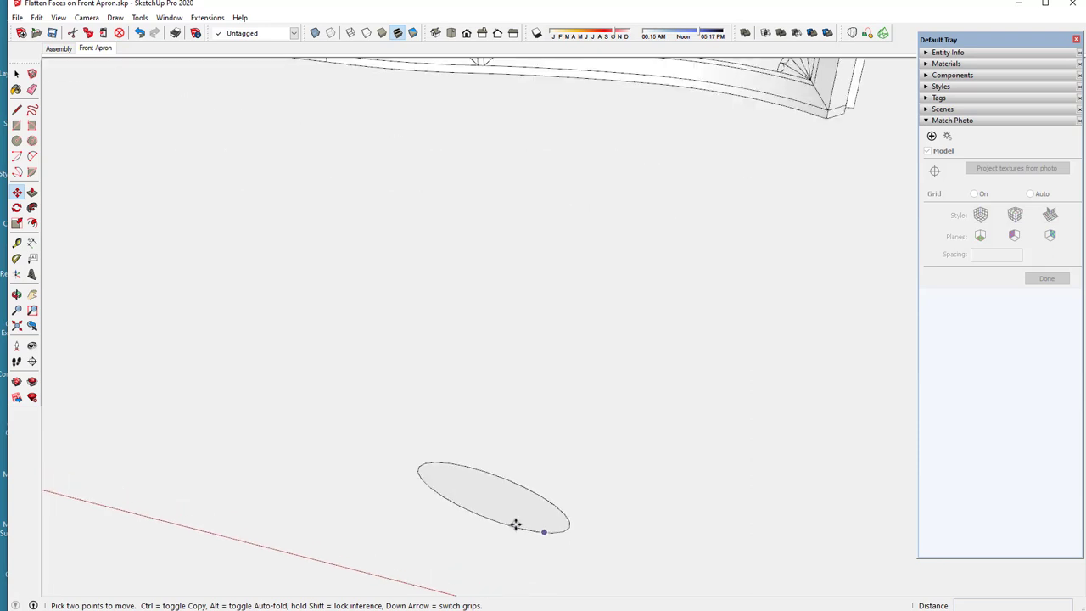
middle_click_drag(433, 478, 498, 511)
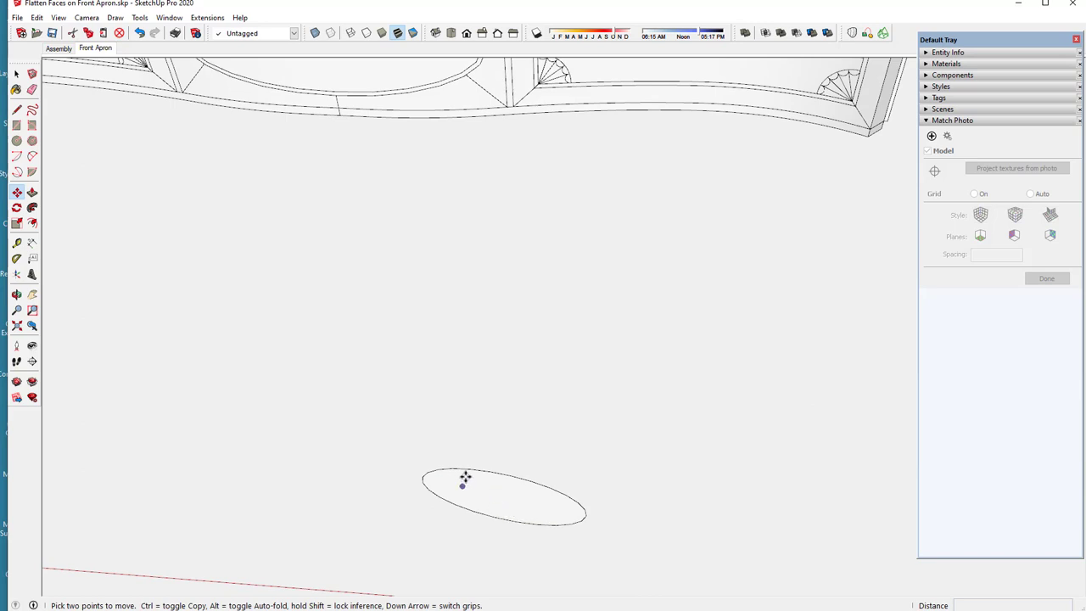
middle_click_drag(463, 478, 457, 468)
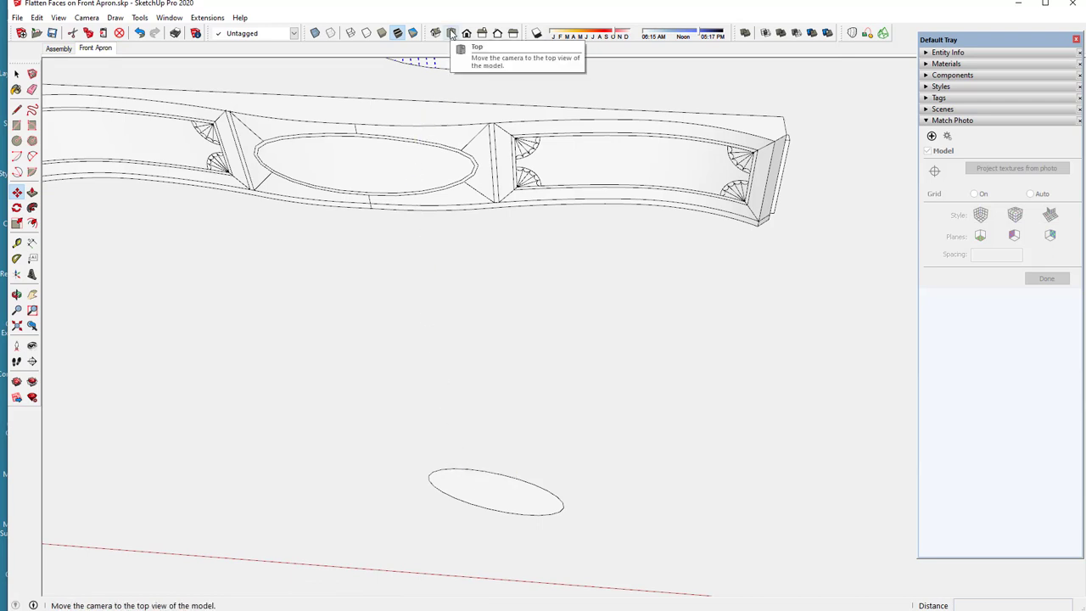
Switch to the Top view and inspect the flattened oval's outline up close.
left_click(452, 34)
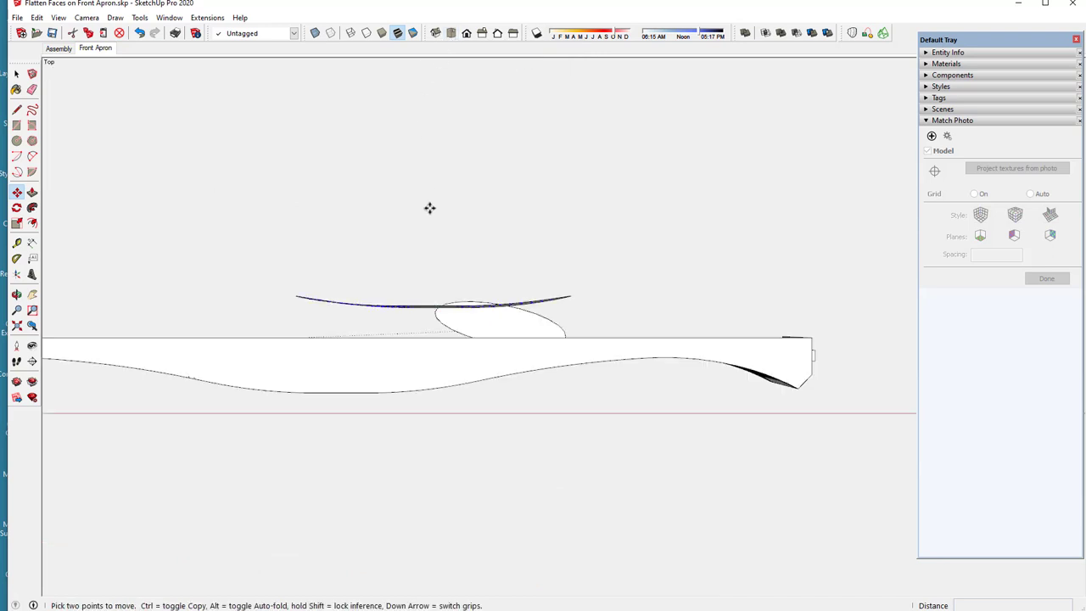
scroll(505, 325, "up", 2)
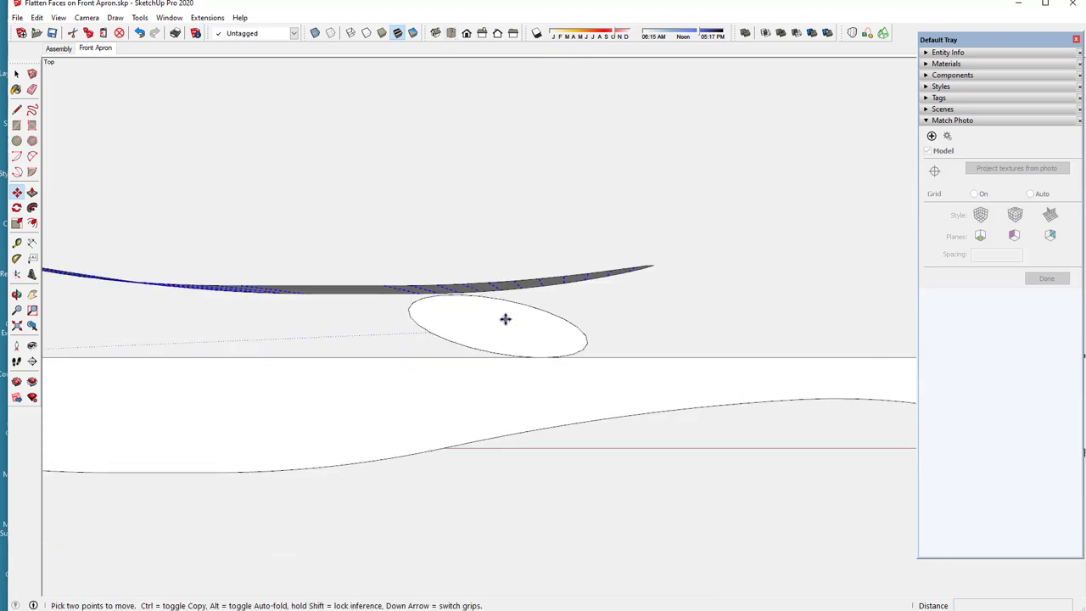
scroll(504, 321, "up", 3)
scroll(506, 320, "up", 3)
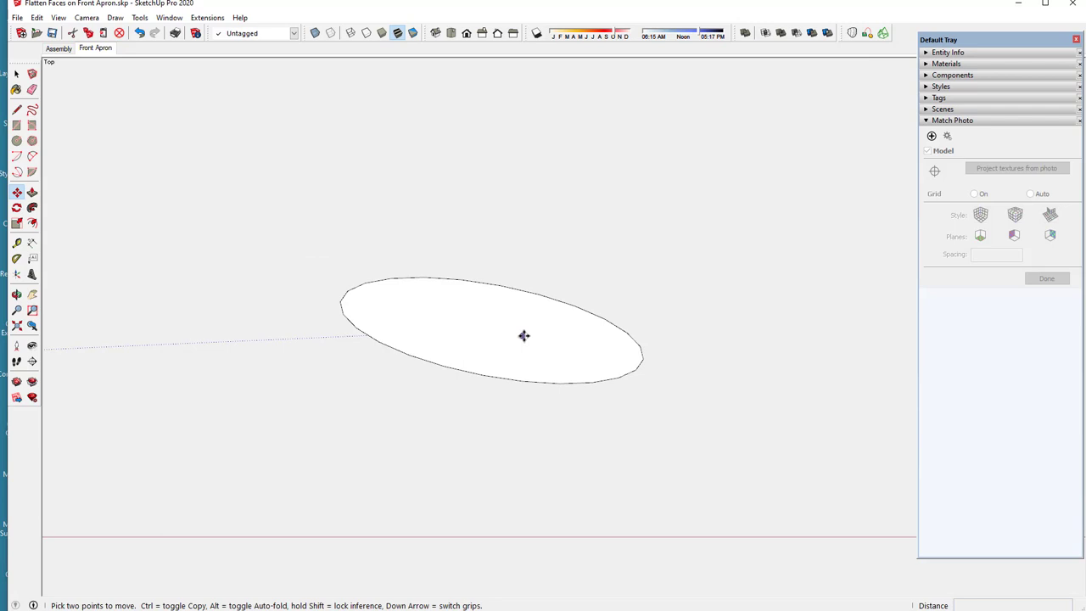
scroll(558, 392, "up", 4)
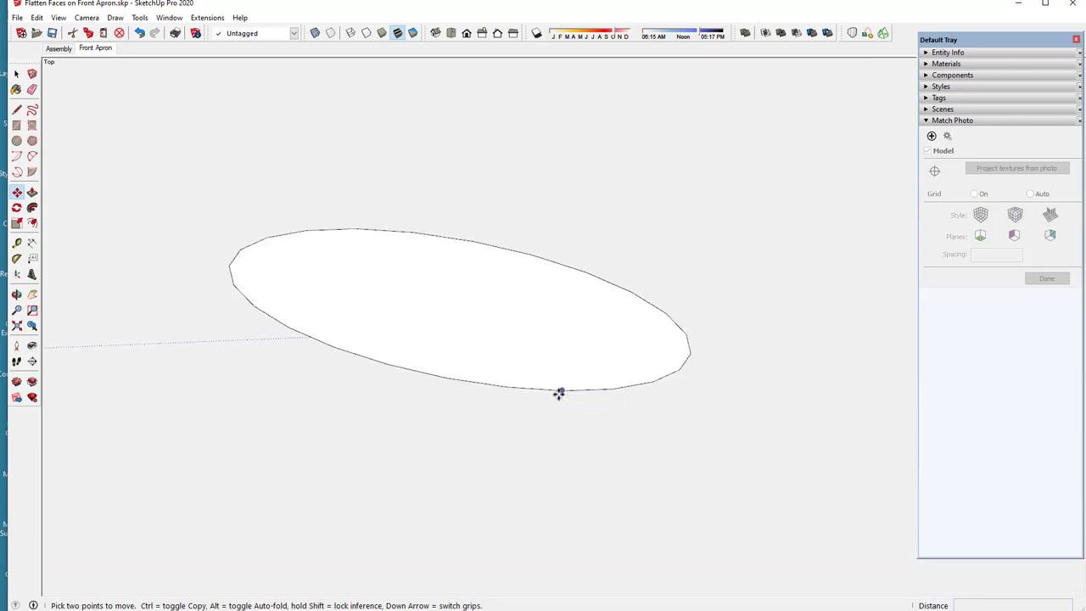
scroll(557, 393, "up", 1)
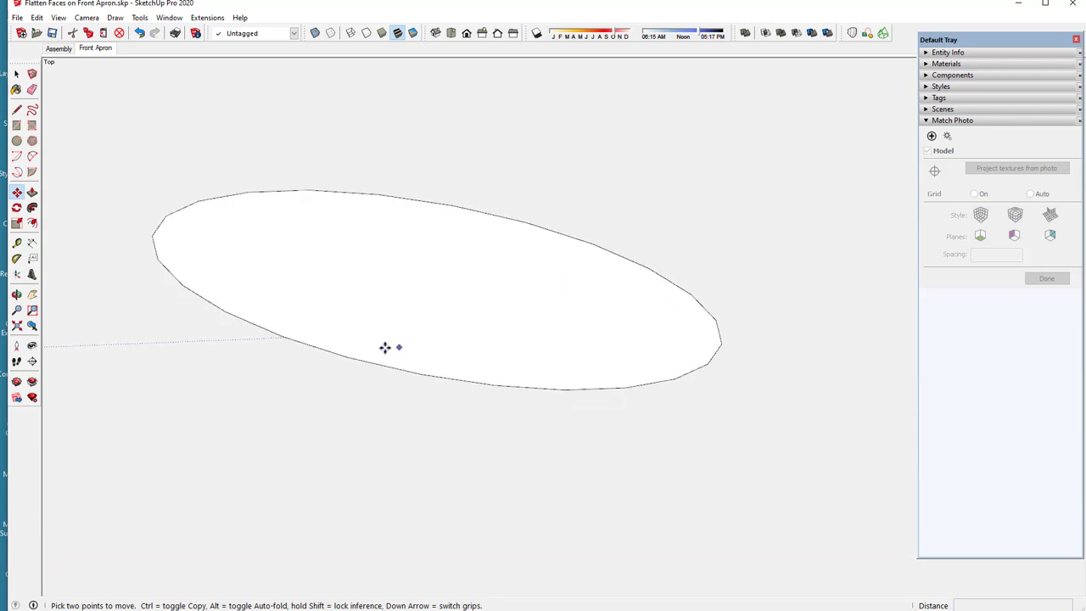
scroll(333, 339, "up", 2)
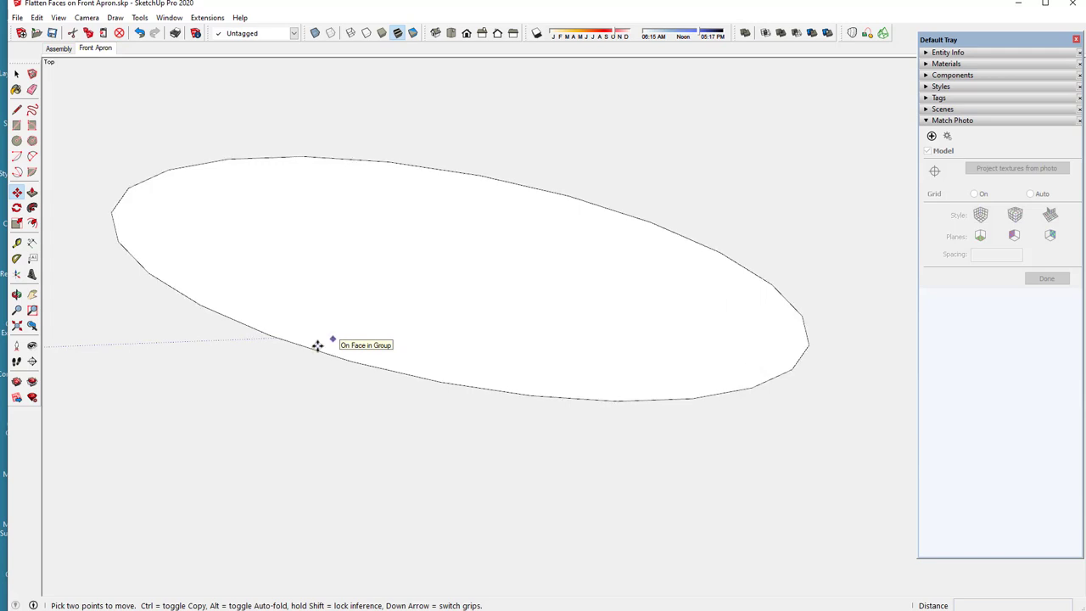
scroll(160, 279, "up", 1)
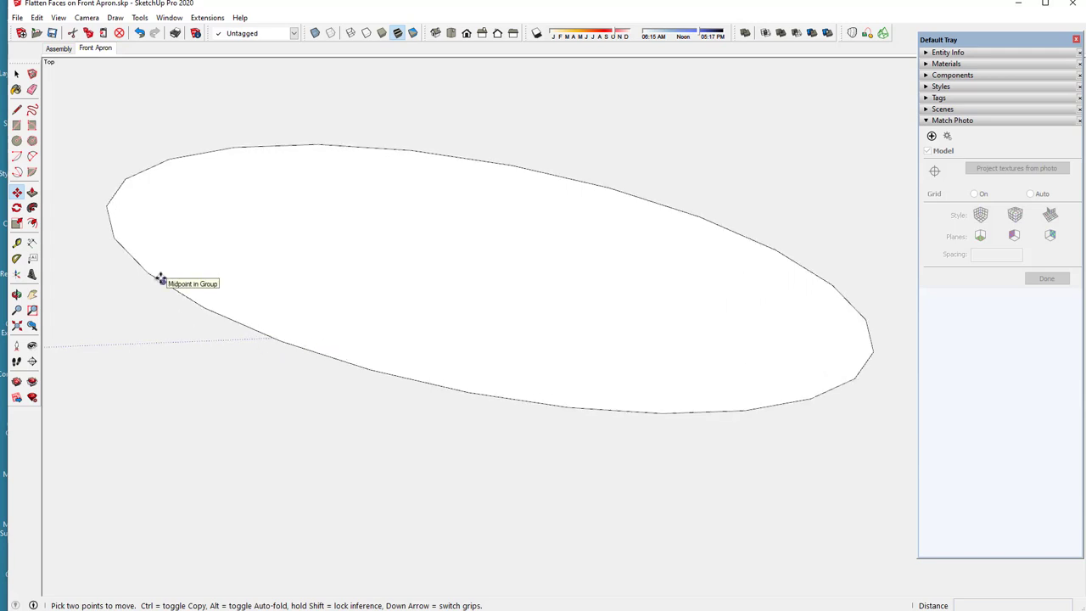
scroll(160, 279, "up", 1)
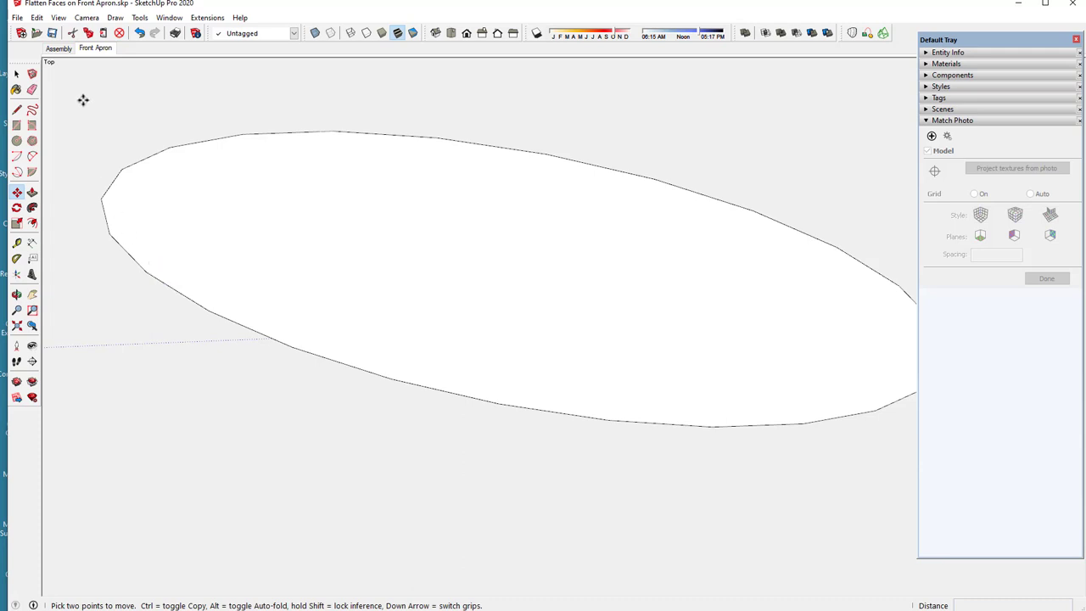
left_click(18, 17)
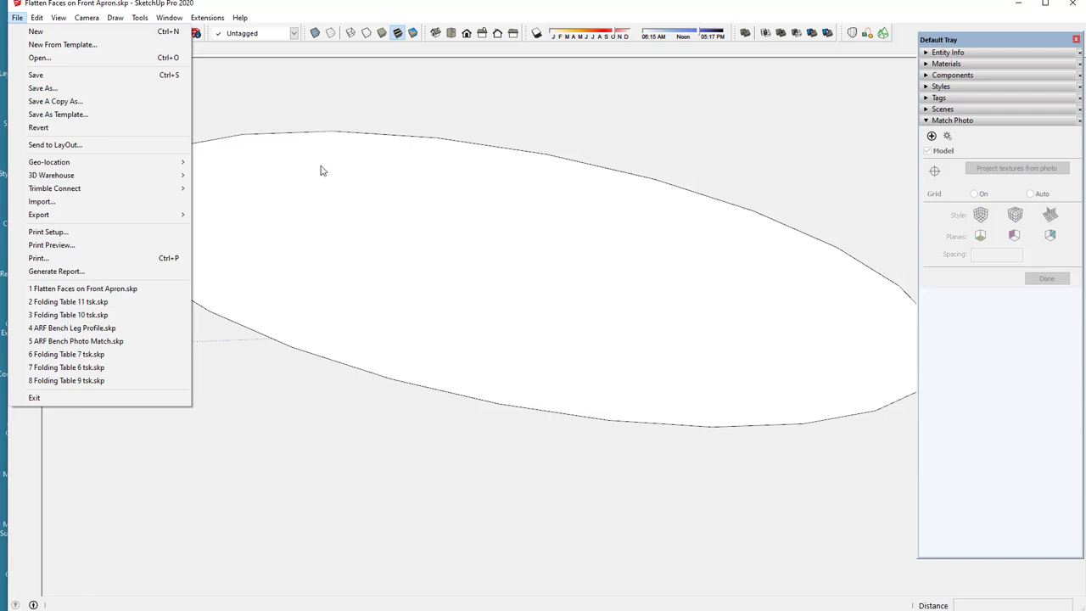
left_click(234, 90)
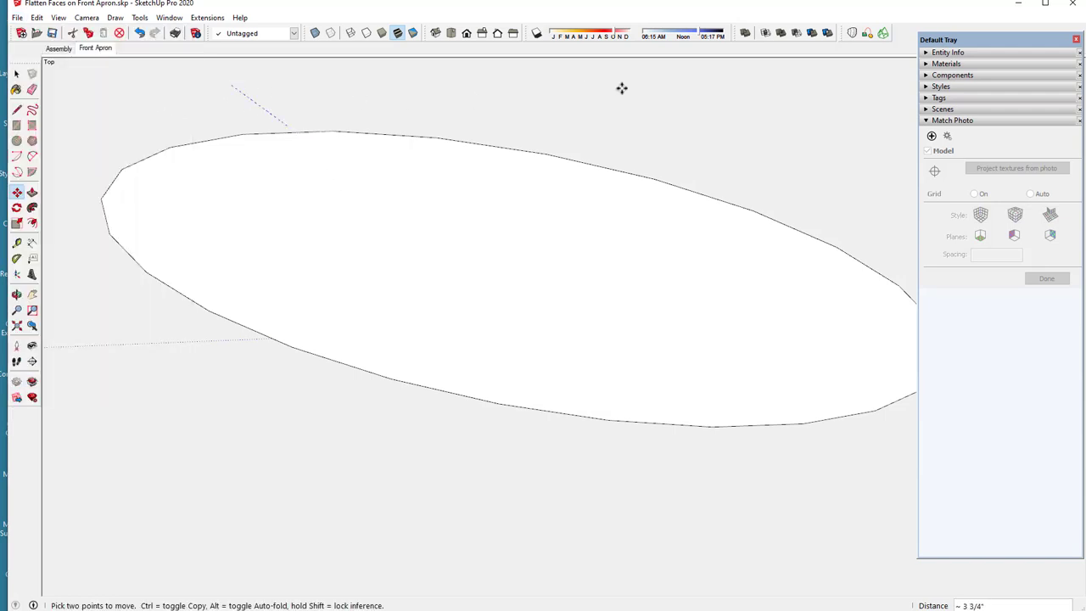